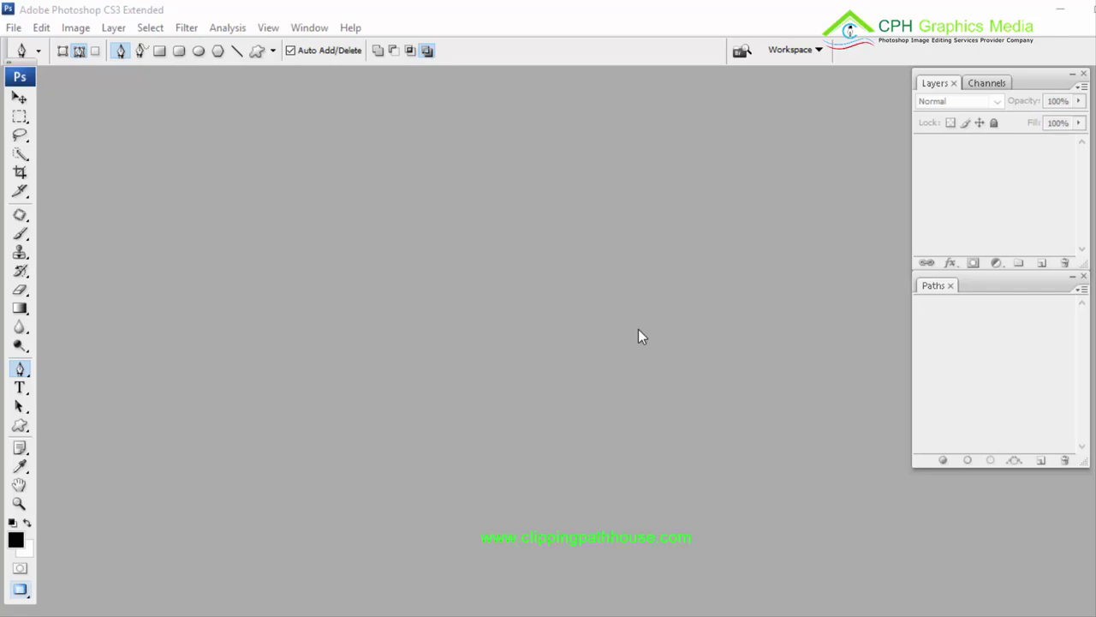
Step: Open Combo.psd from the How to make folder
click(13, 27)
click(26, 61)
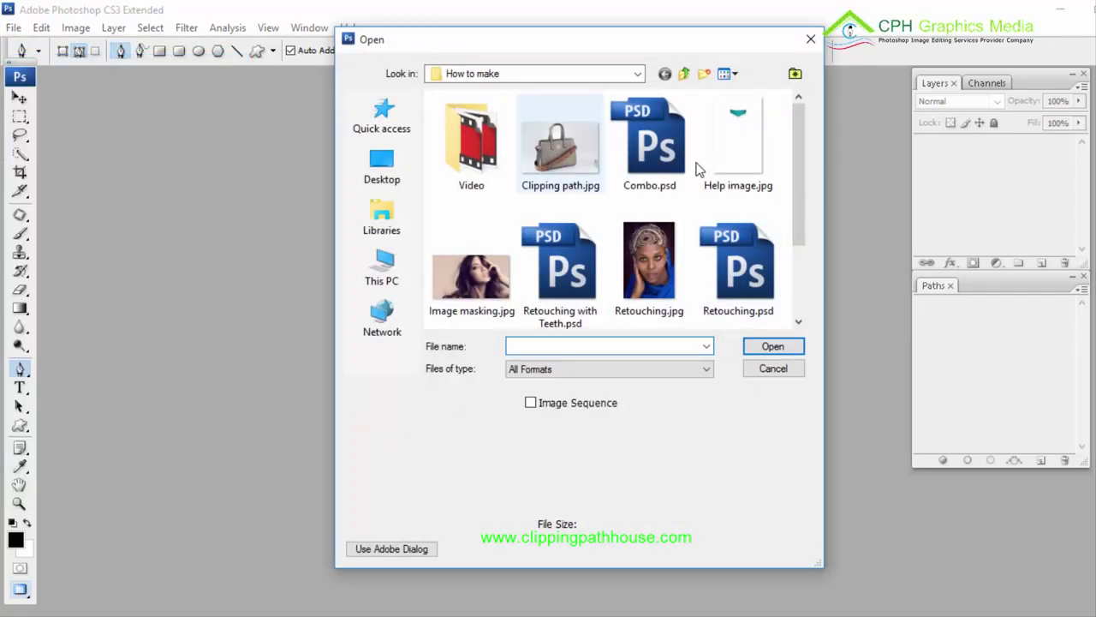
click(646, 141)
click(783, 348)
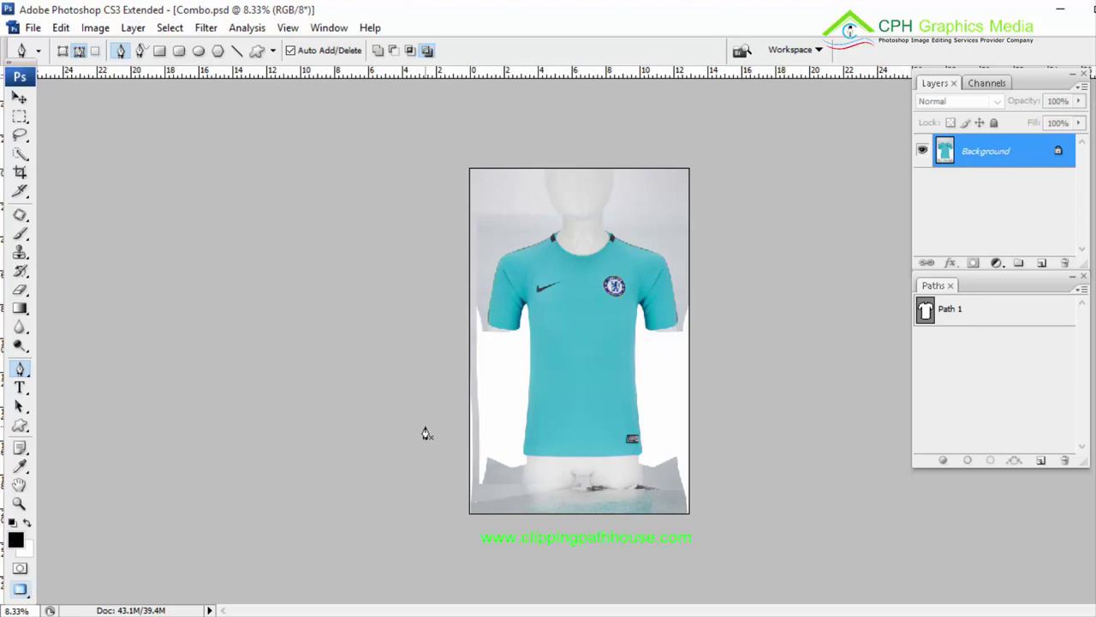
Step: Open Help image.jpg from the How to make folder alongside Combo.psd
drag(500, 288, 734, 419)
drag(692, 283, 693, 418)
key(ctrl+minus)
key(ctrl+minus)
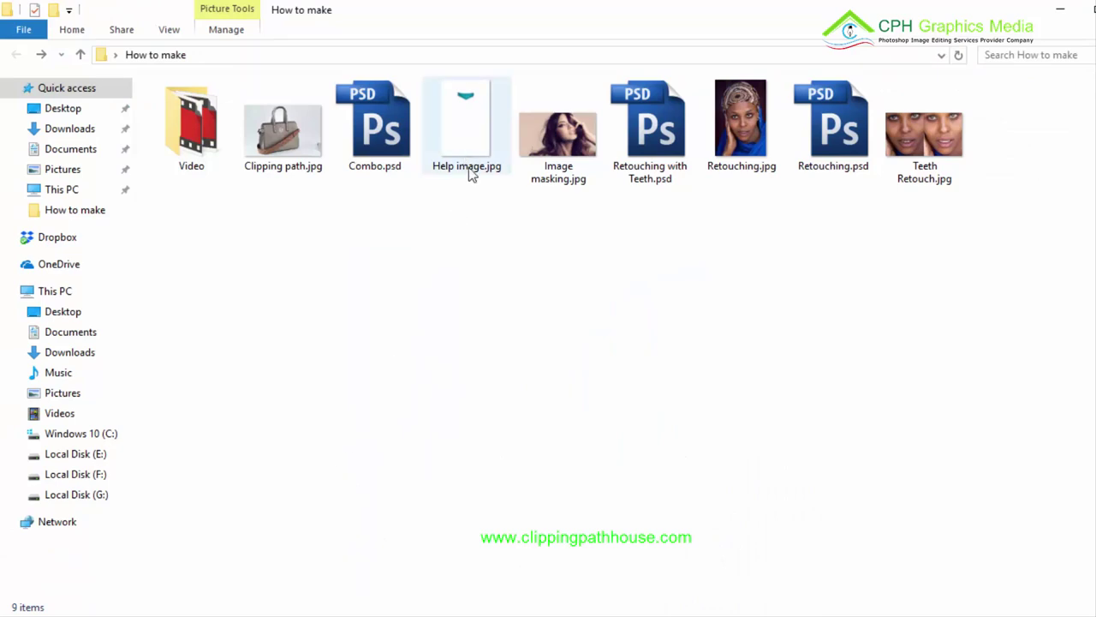
drag(470, 174, 570, 299)
drag(523, 211, 641, 306)
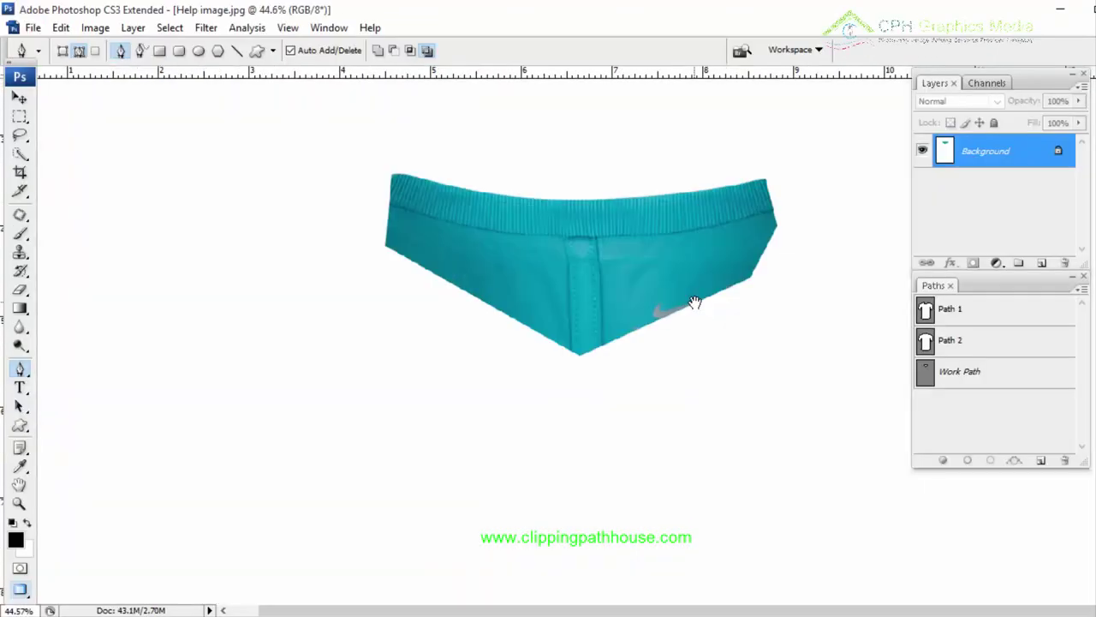
Step: Examine the teal inner-neck piece in Help image.jpg up close and at reduced size
drag(648, 257, 653, 314)
drag(357, 169, 994, 490)
drag(544, 336, 734, 337)
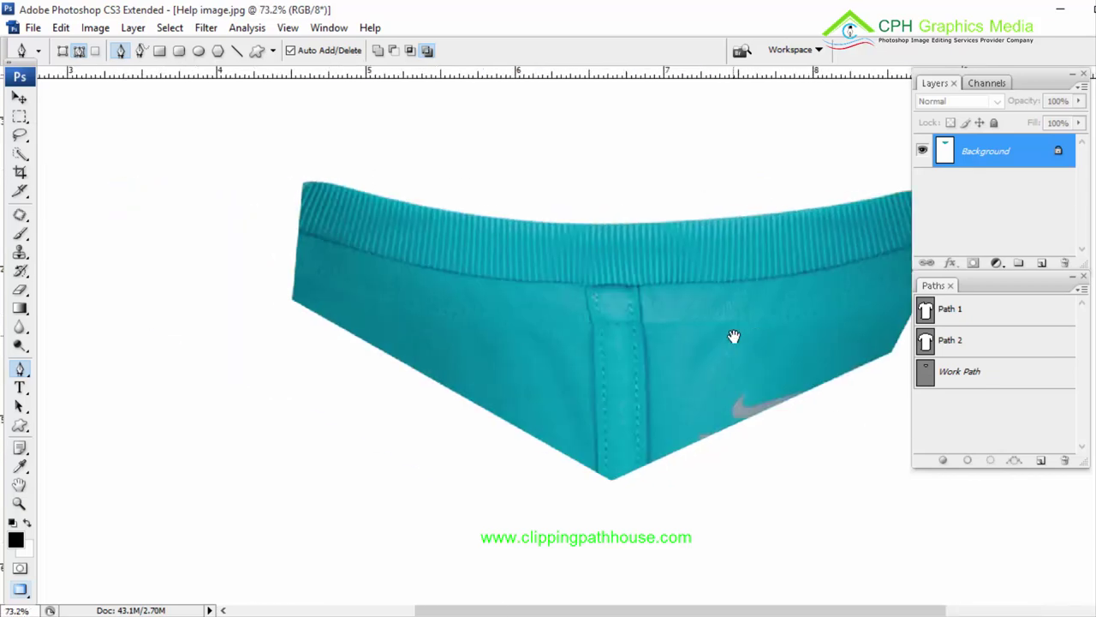
key(ctrl+minus)
key(ctrl+minus)
key(ctrl+minus)
key(ctrl+minus)
key(ctrl+minus)
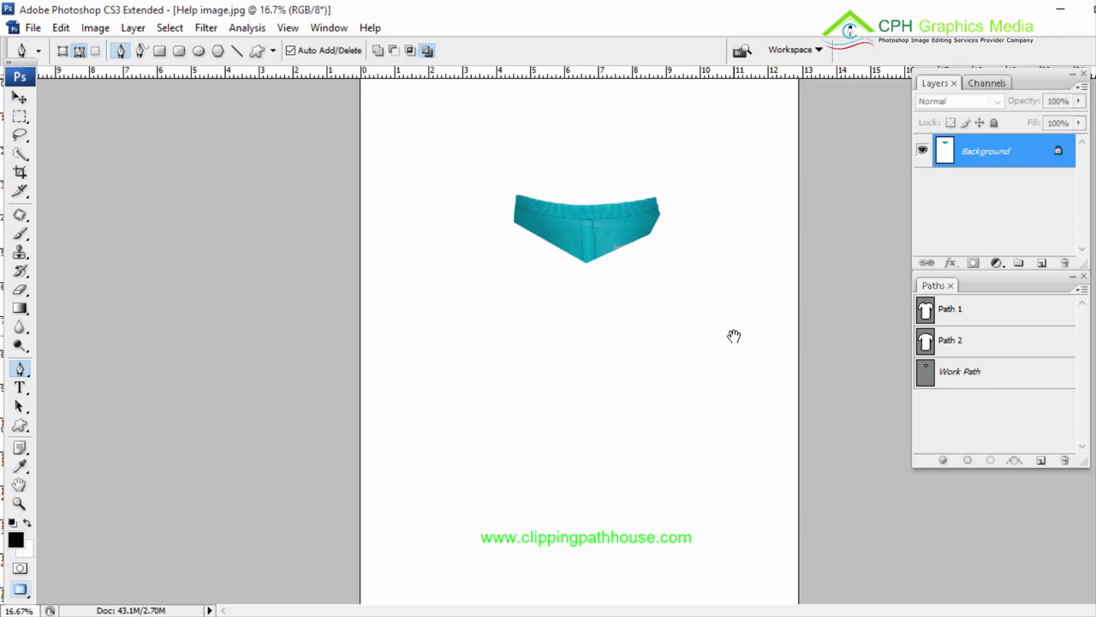
Step: Switch to standard screen mode and arrange the Combo.psd and Help image.jpg windows side by side, with Combo.psd enlarged
key(f)
key(f)
key(f)
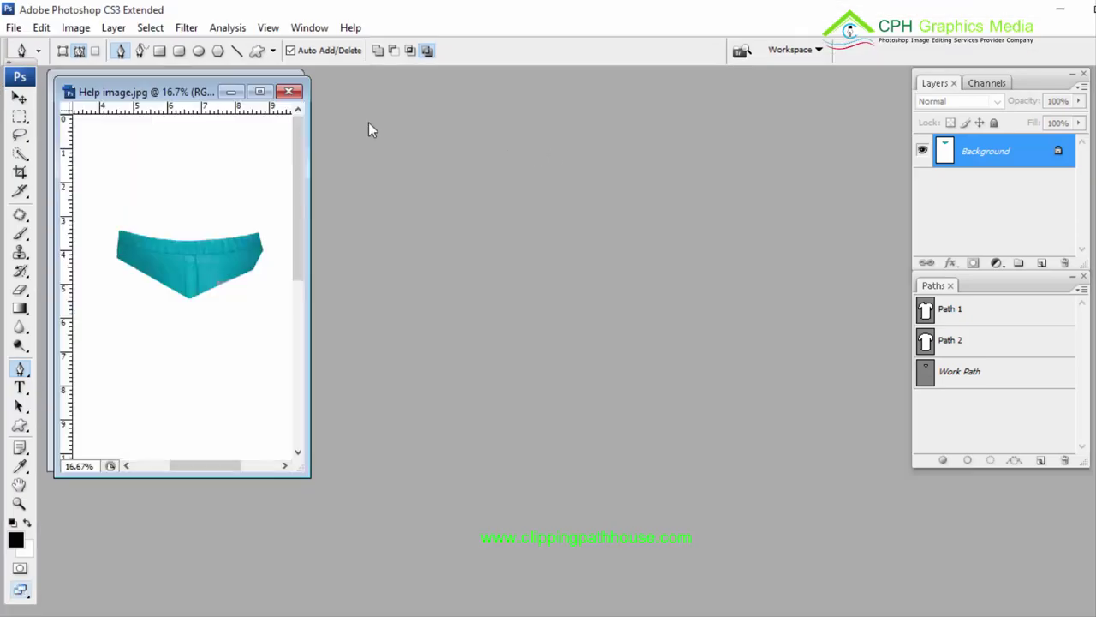
drag(175, 92, 636, 108)
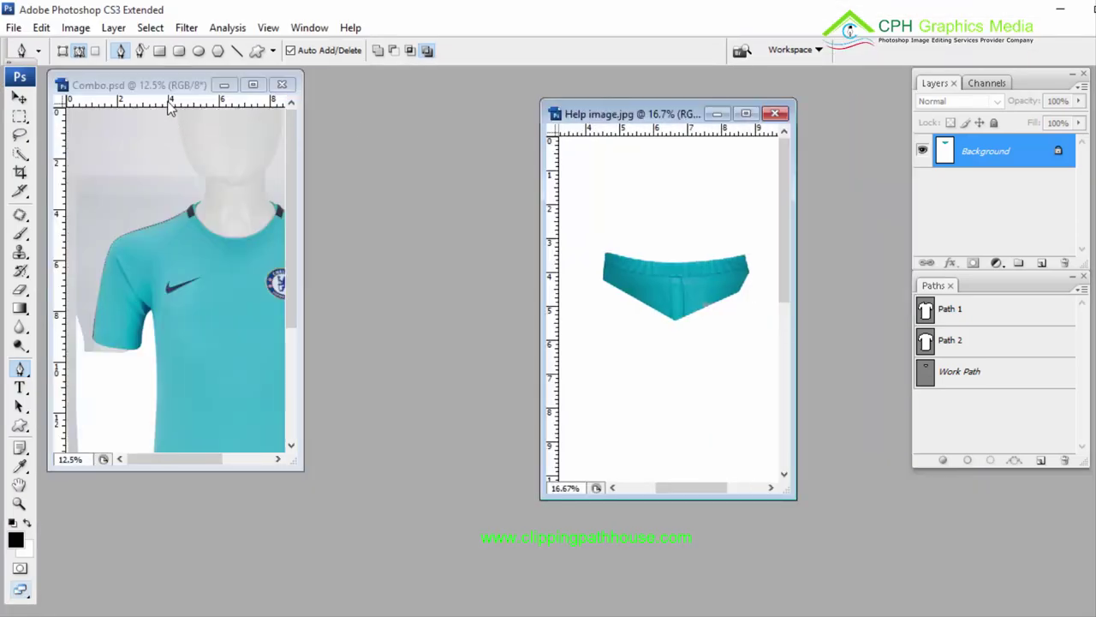
drag(139, 83, 388, 100)
drag(547, 486, 633, 553)
drag(687, 117, 781, 124)
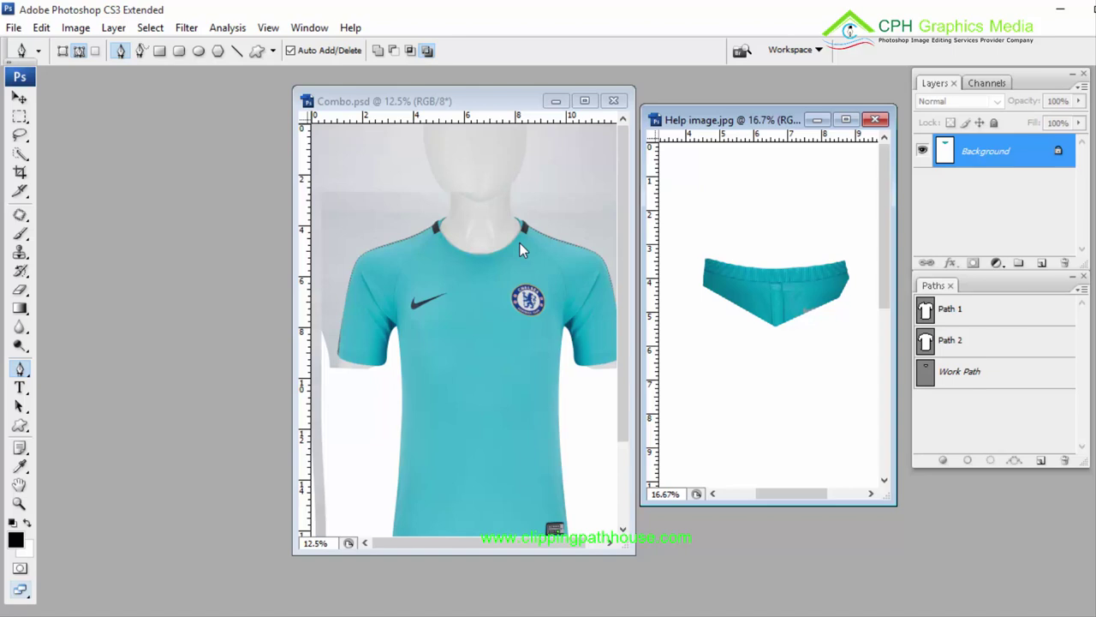
Step: Activate Path 1 in Help image.jpg and in Combo.psd, and show Combo.psd in maximized screen mode
click(957, 310)
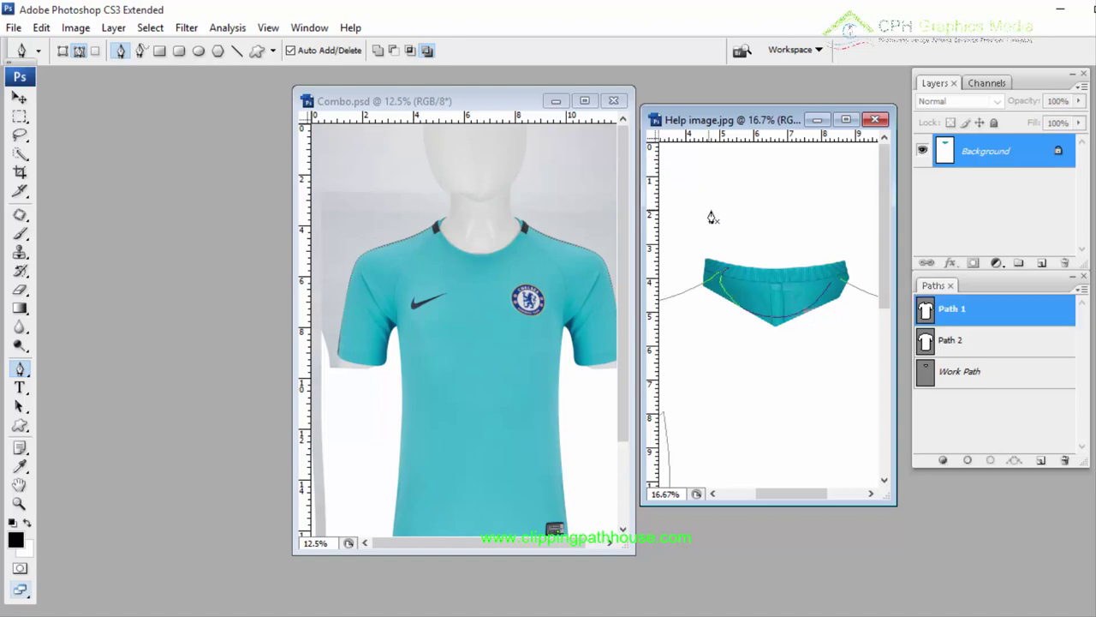
drag(510, 97, 648, 97)
click(962, 307)
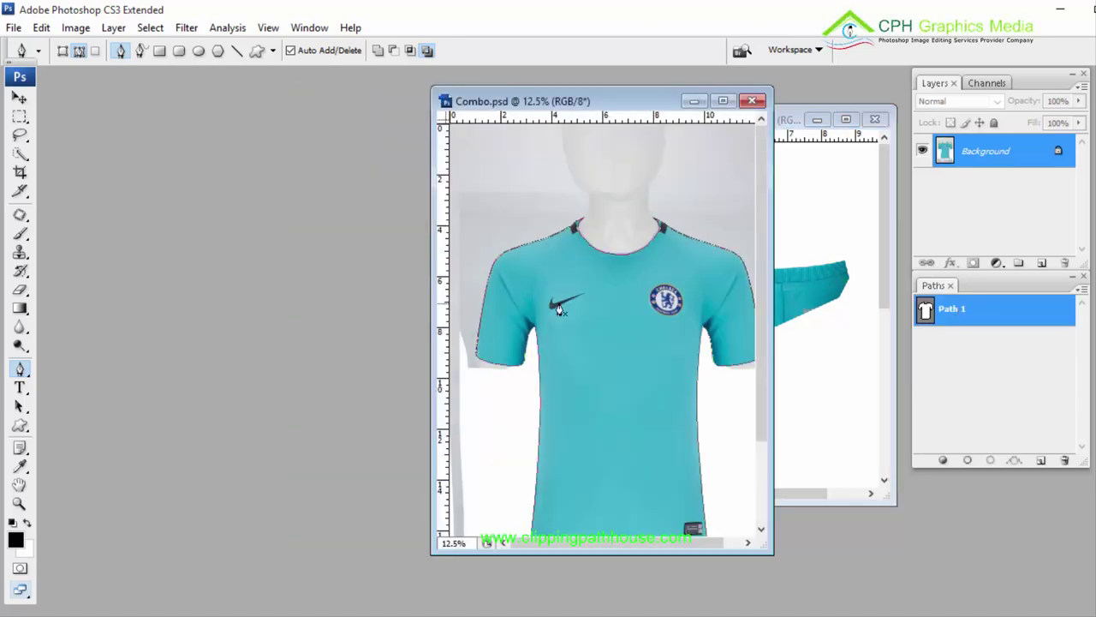
key(f)
Step: Examine Path 1 around the shirt's neckline and outline, comparing the image with the path hidden and shown
drag(502, 183, 730, 271)
drag(620, 240, 691, 299)
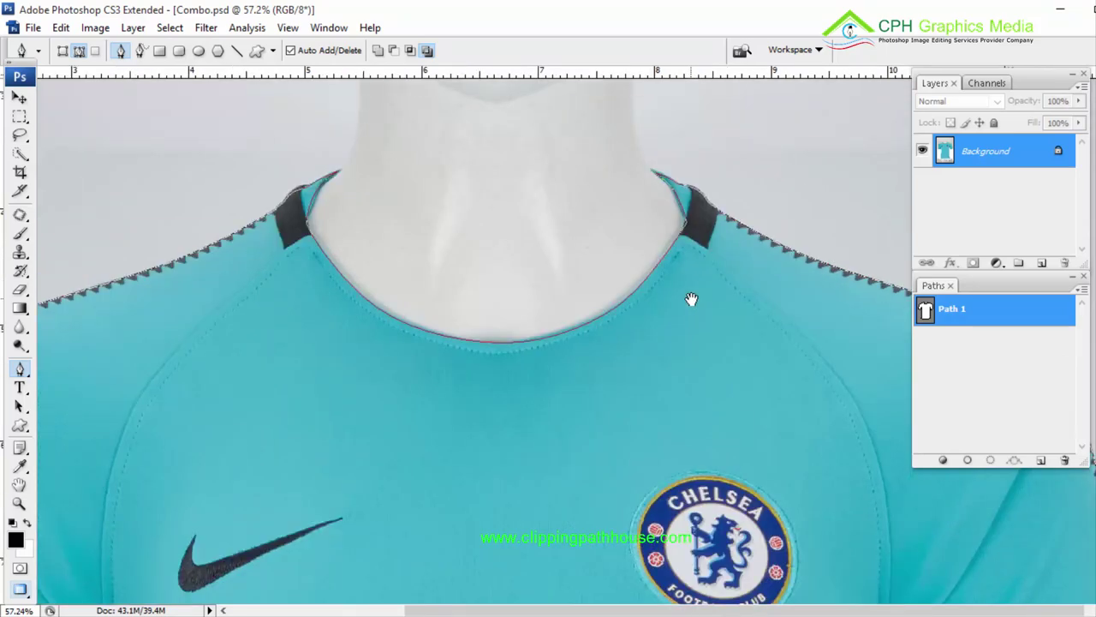
key(ctrl+minus)
key(ctrl+minus)
key(ctrl+minus)
key(ctrl+minus)
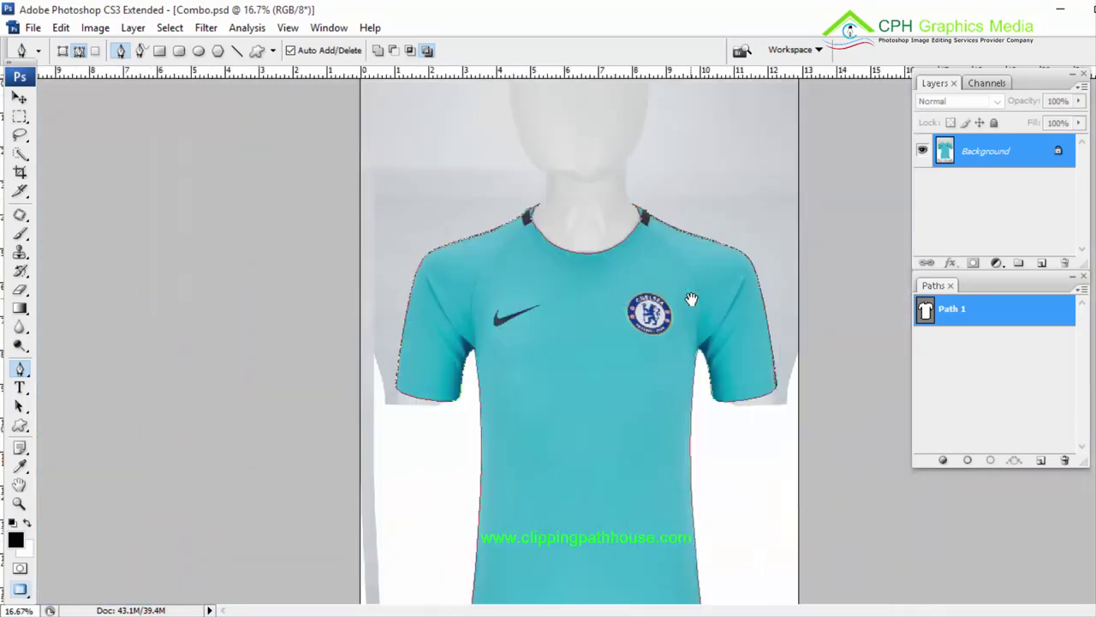
click(1008, 359)
click(969, 319)
click(989, 383)
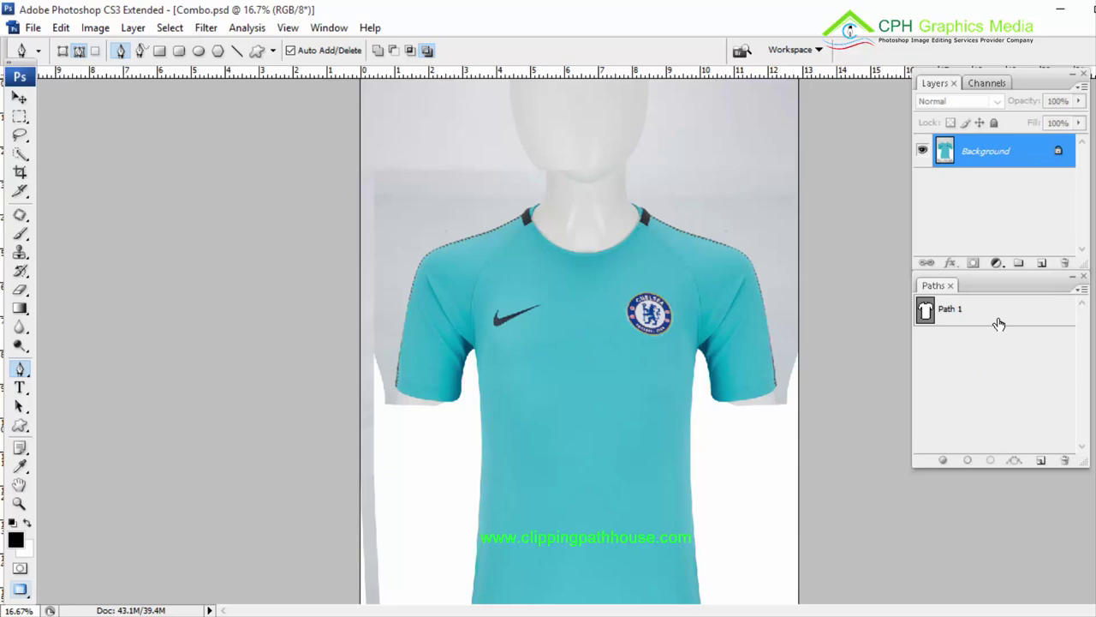
click(999, 324)
click(1005, 372)
click(987, 321)
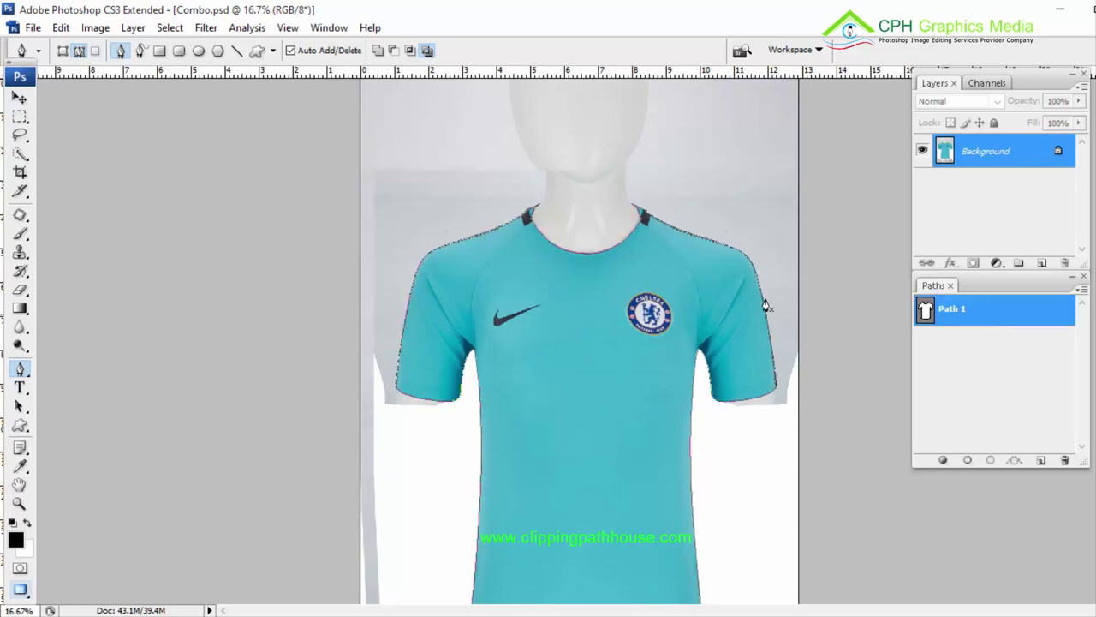
Step: Examine how Path 1 follows the shirt's sides, sleeves and collar, and look at the available Pen tool variants
drag(666, 245, 865, 384)
drag(714, 439, 724, 208)
drag(597, 213, 861, 462)
key(ctrl+minus)
key(ctrl+minus)
scroll(651, 291, down, 5)
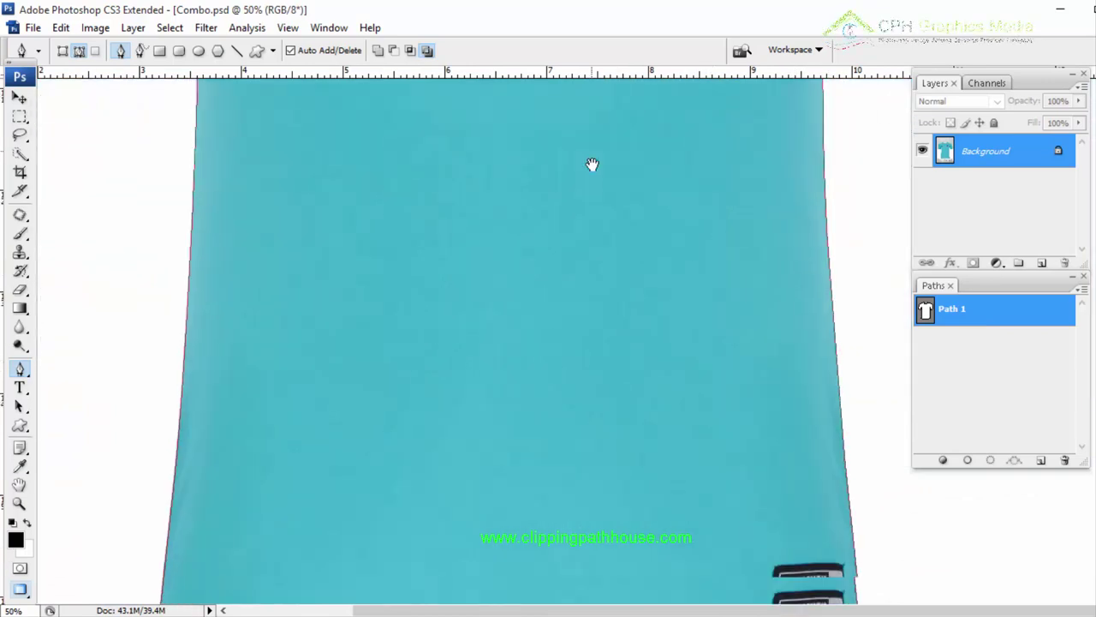
click(21, 369)
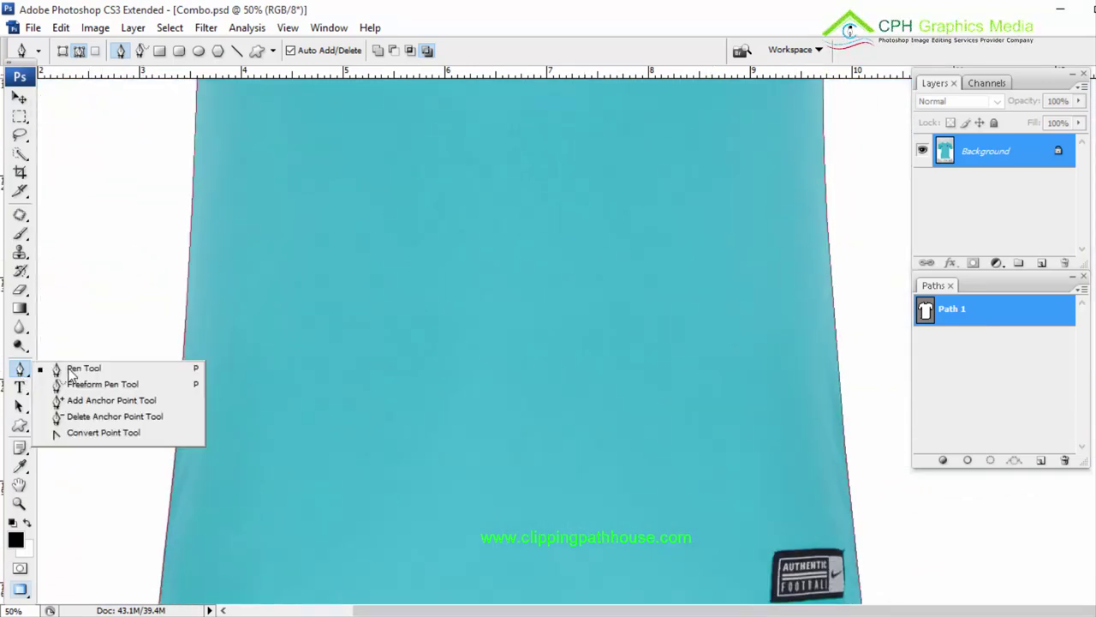
click(963, 333)
click(961, 314)
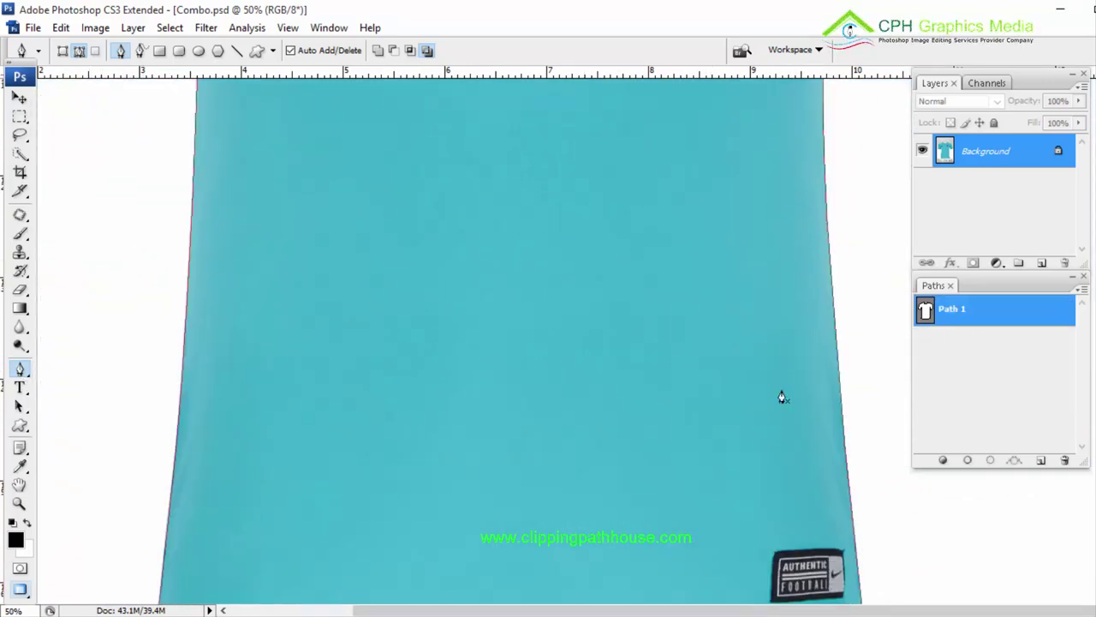
drag(746, 481, 750, 325)
scroll(749, 324, up, 10)
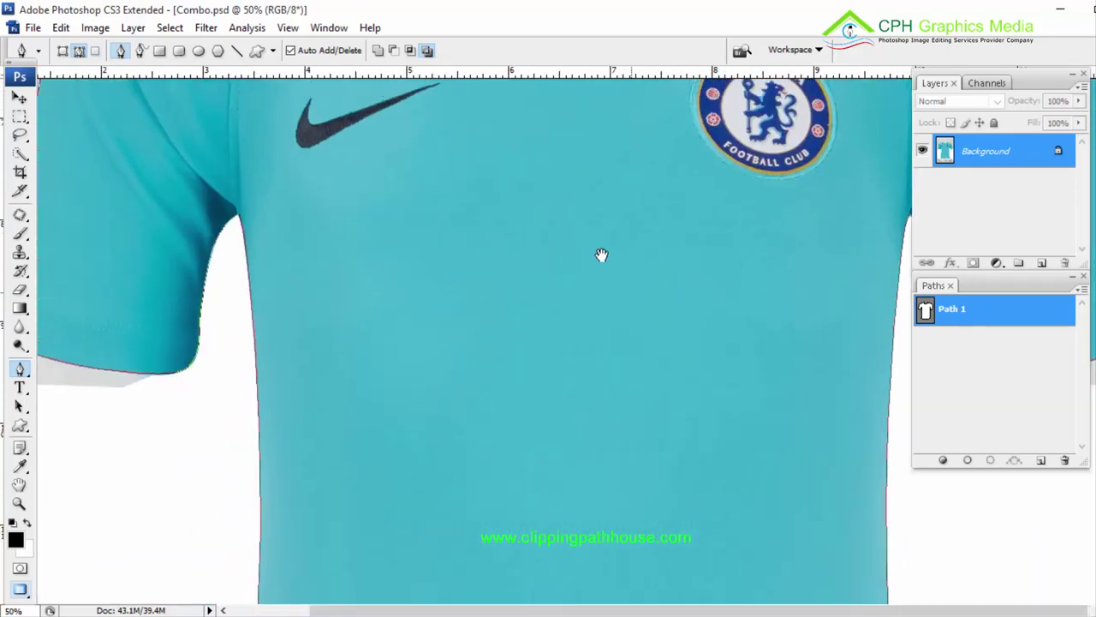
scroll(575, 442, up, 3)
alt+scroll(579, 337, down, 1)
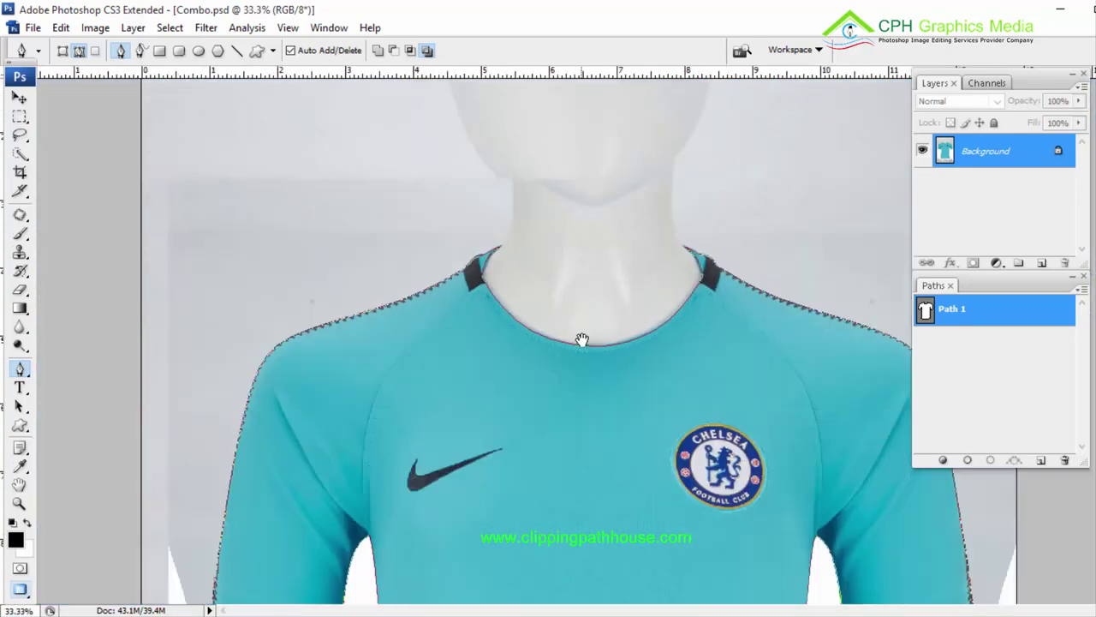
scroll(656, 387, down, 1)
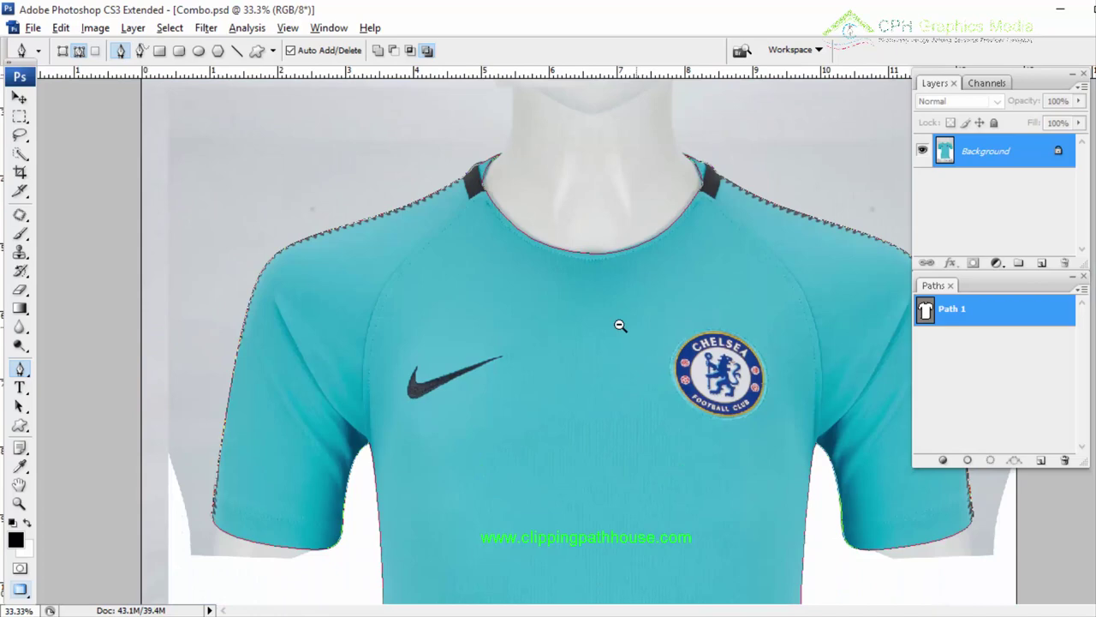
ctrl+drag(457, 217, 641, 328)
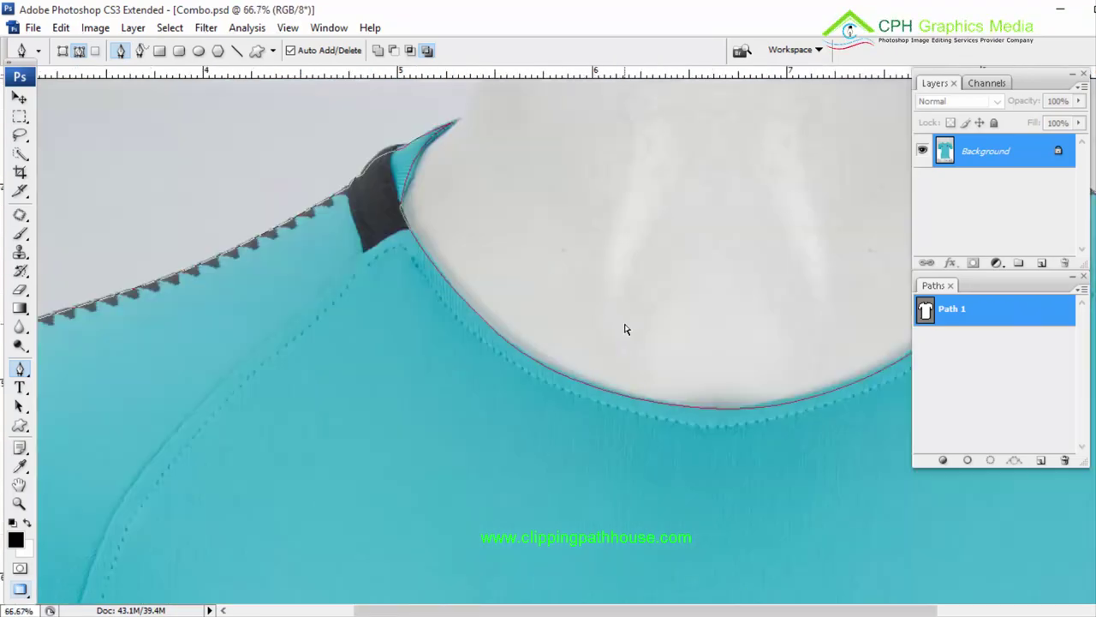
scroll(626, 330, down, 7)
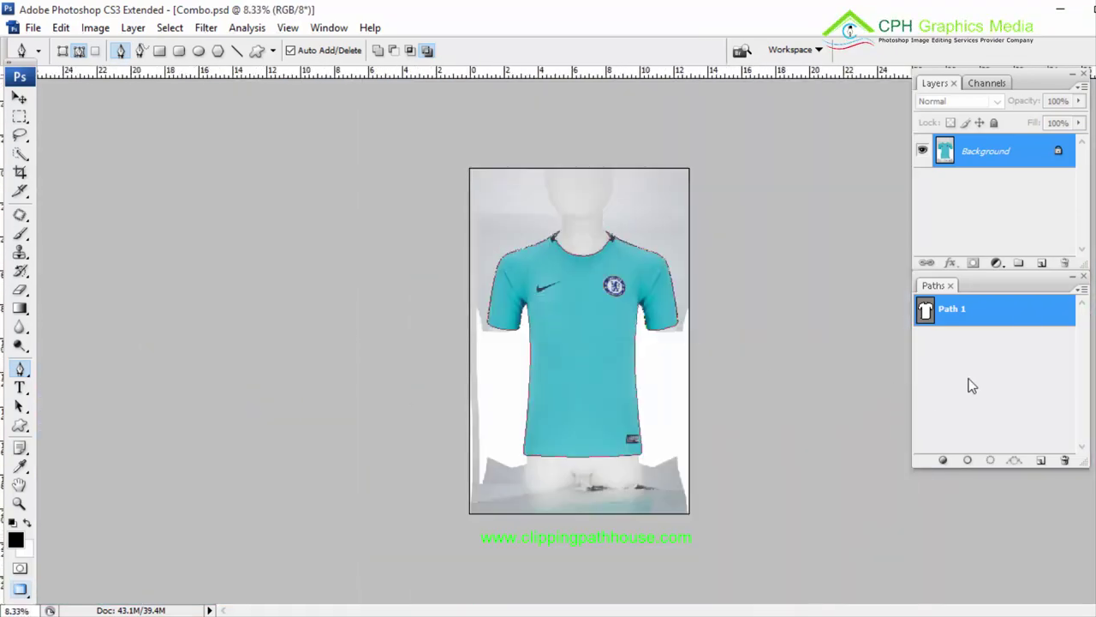
Step: Load Path 1 as a selection around the shirt and feather it by 2 pixels
click(972, 386)
click(950, 311)
ctrl+click(628, 334)
ctrl+click(659, 330)
ctrl+alt+click(669, 329)
key(ctrl+minus)
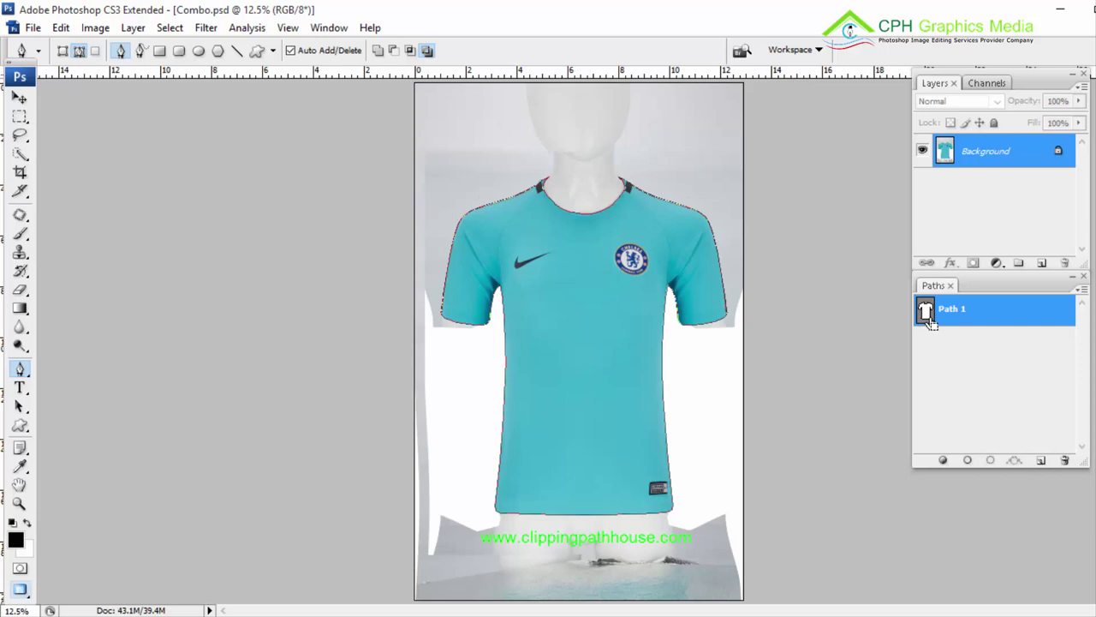
ctrl+click(928, 314)
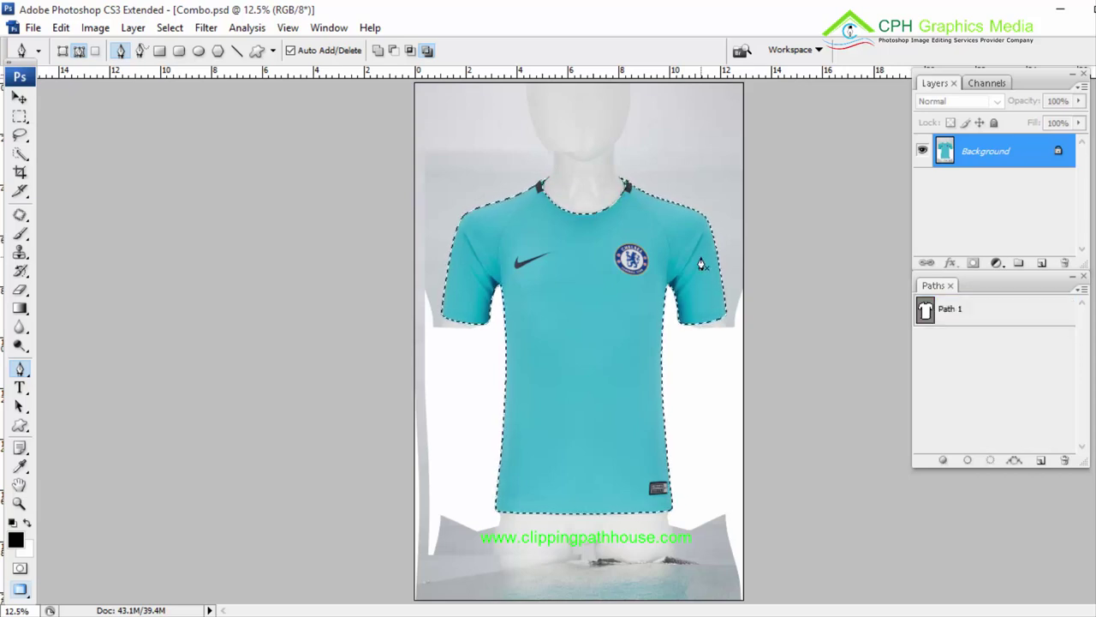
key(alt+ctrl+d)
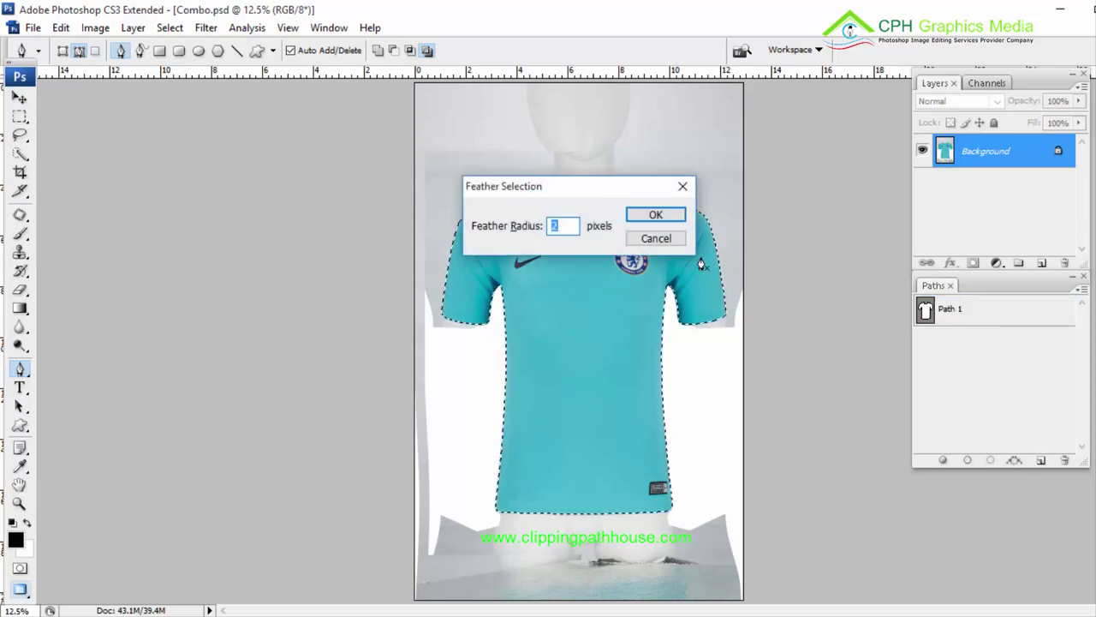
click(652, 218)
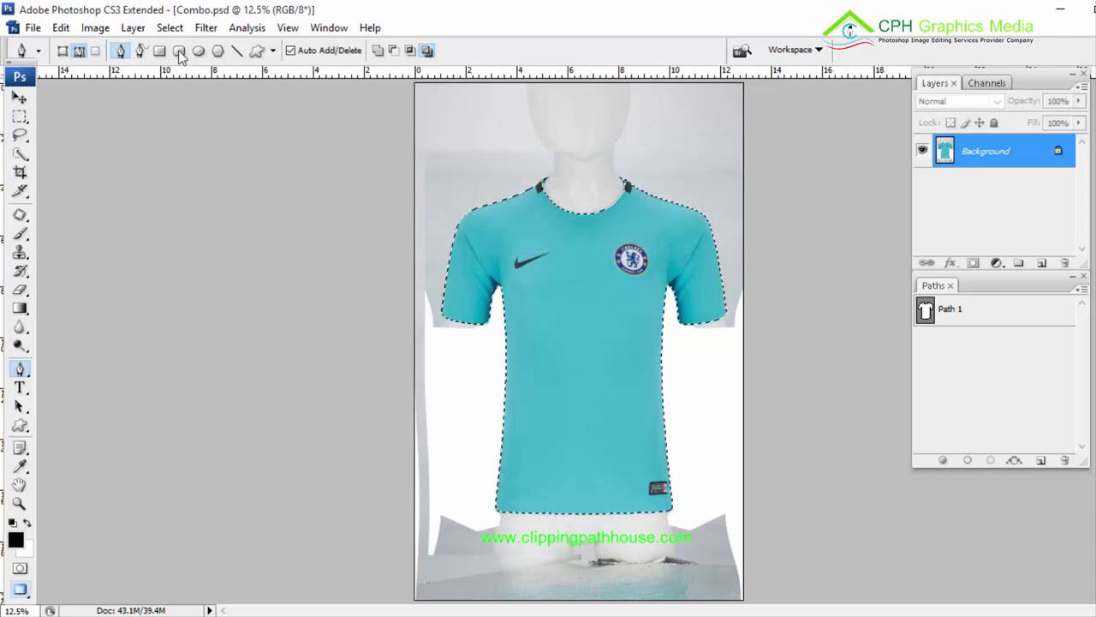
Step: Feather the shirt selection with a radius of 0.5 pixels
click(95, 28)
mouse_move(177, 27)
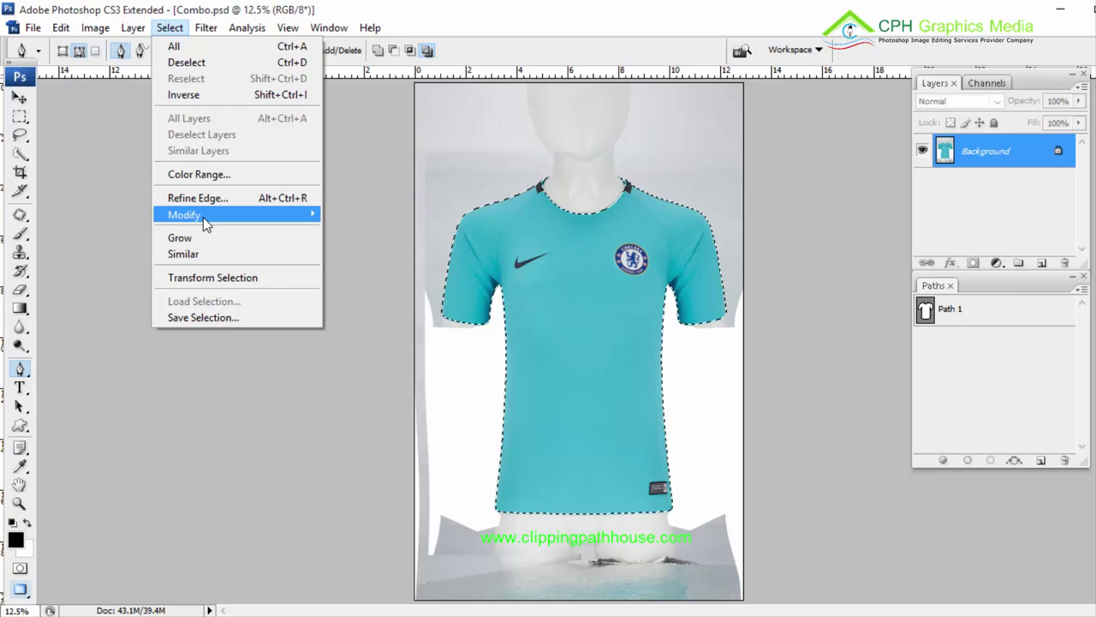
mouse_move(203, 216)
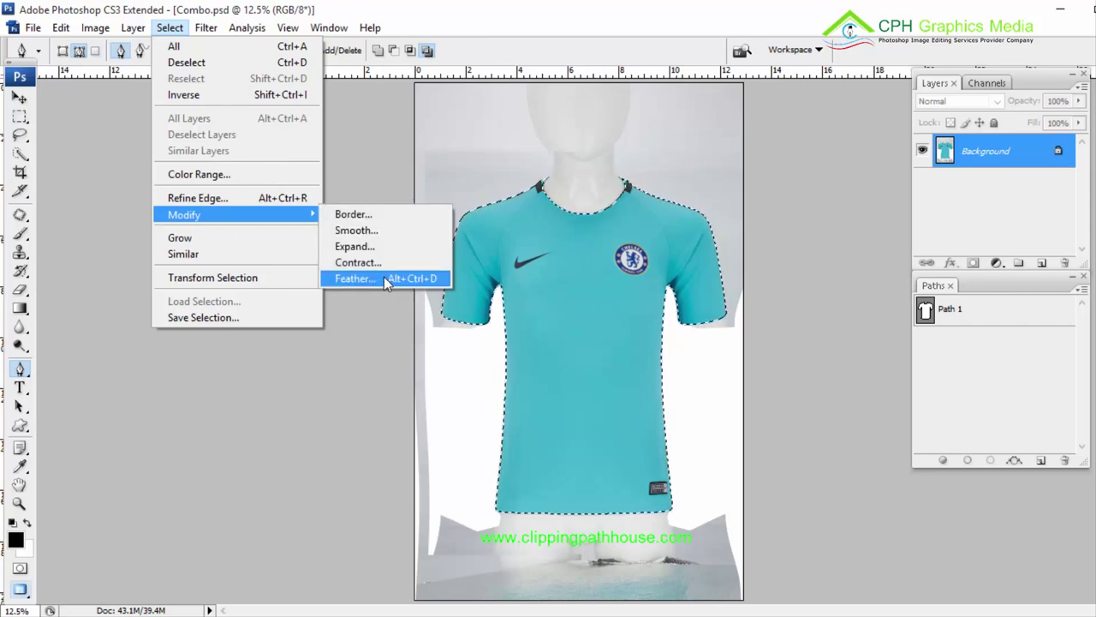
click(383, 277)
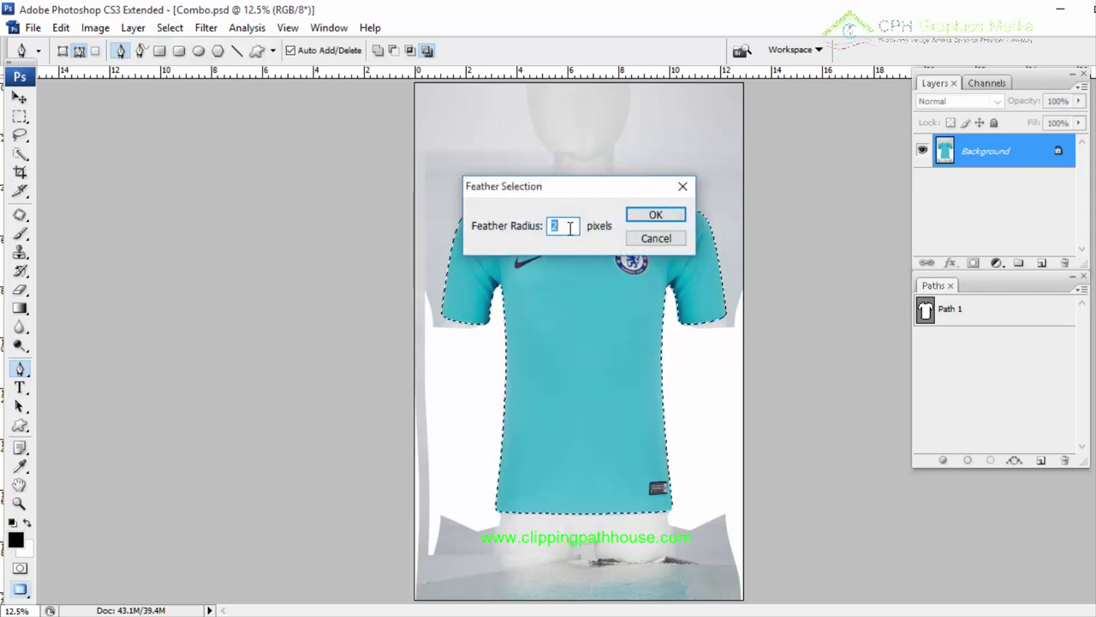
text(0.5)
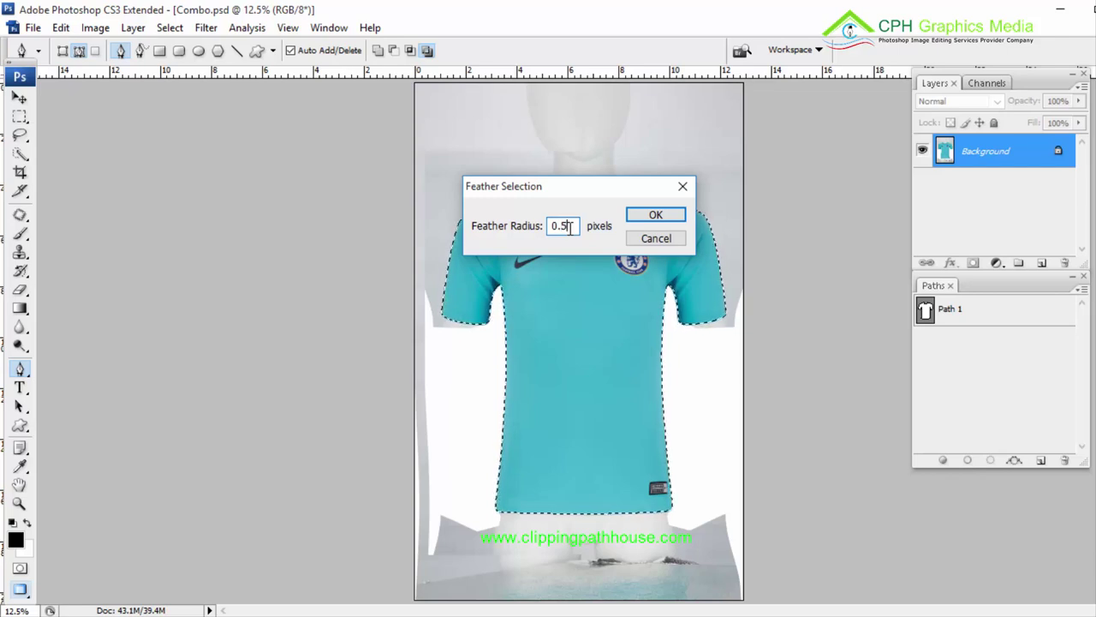
key(BackSpace)
key(BackSpace)
key(BackSpace)
text(1)
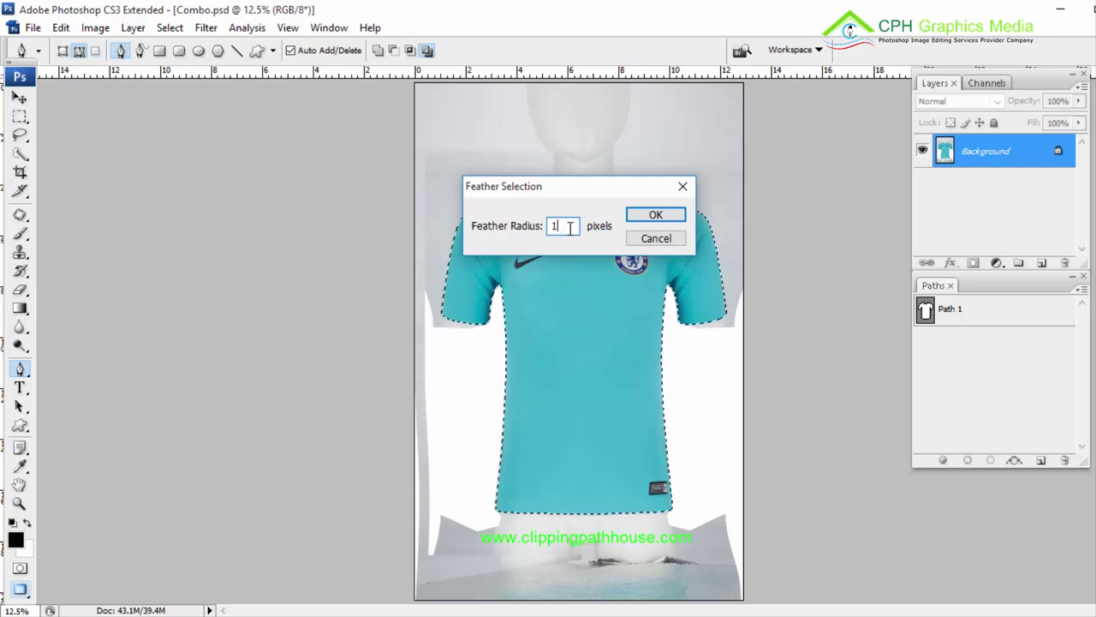
key(BackSpace)
text(0.6)
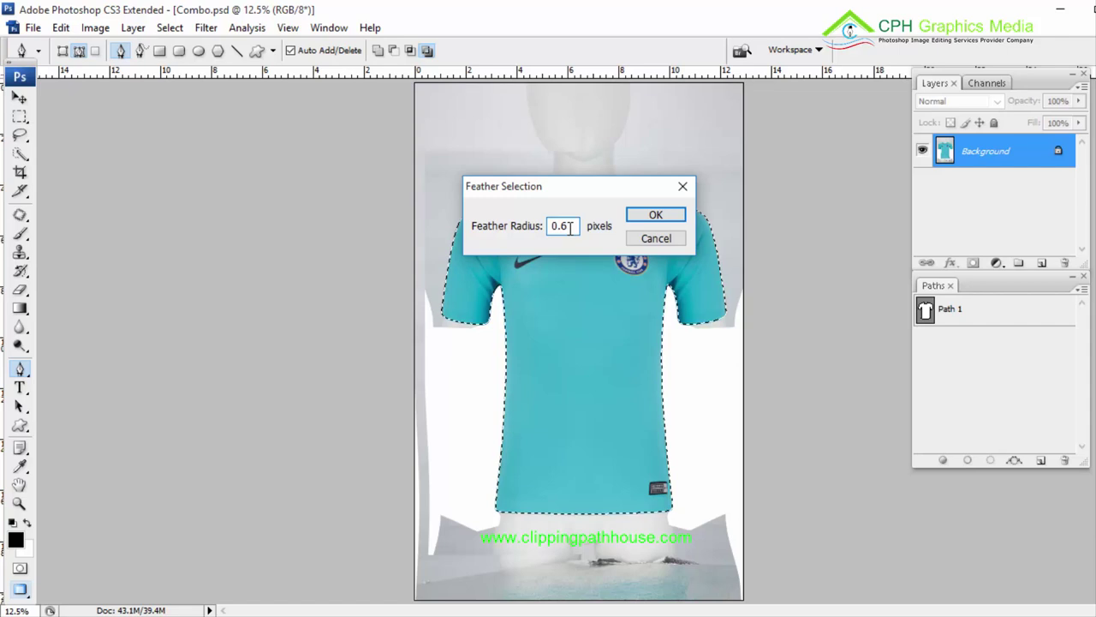
key(BackSpace)
text(5)
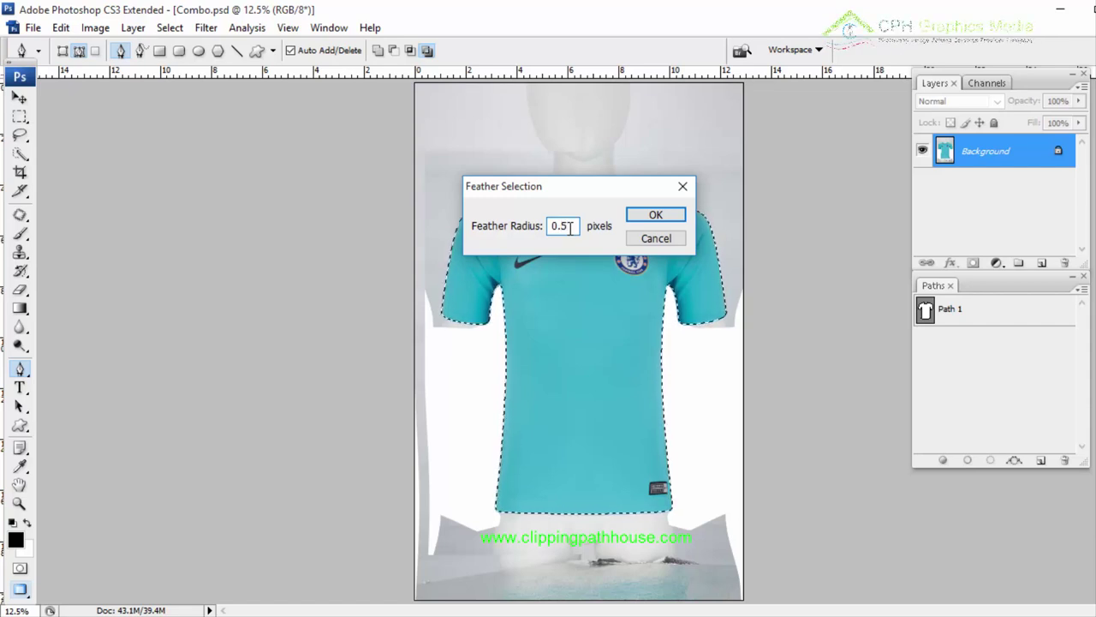
key(Return)
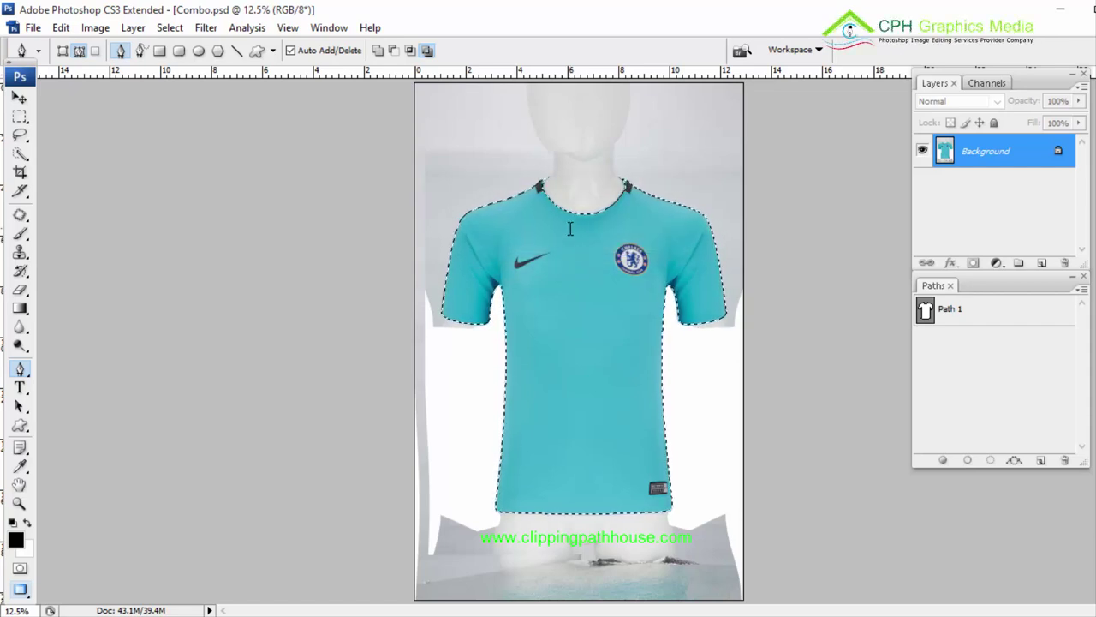
Step: Copy the selected shirt to its own layer and hide the Background layer
key(ctrl+j)
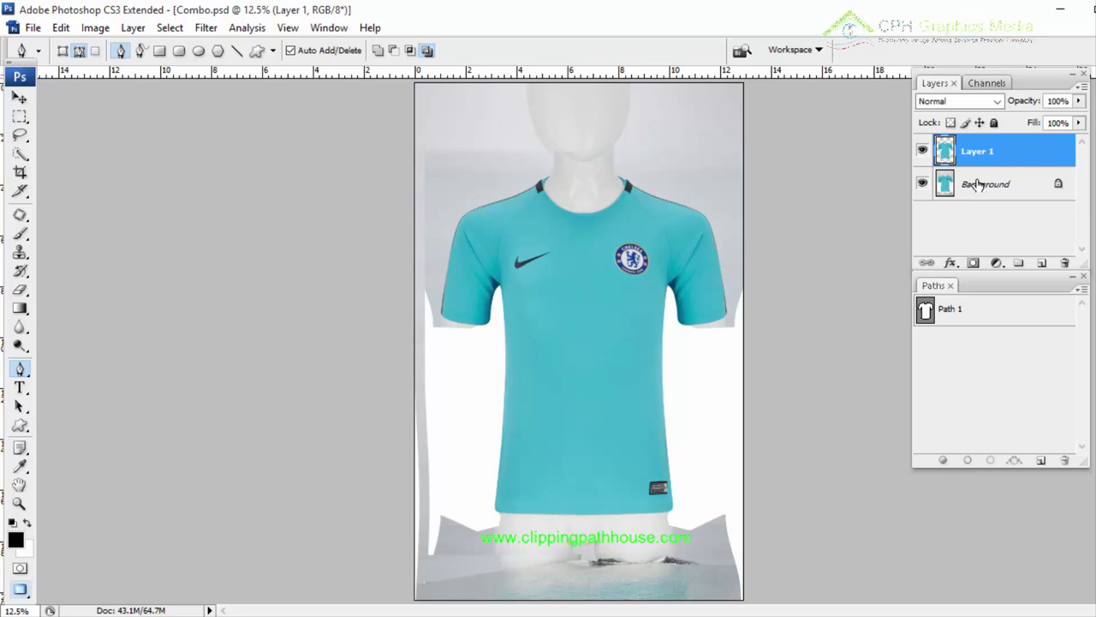
click(922, 185)
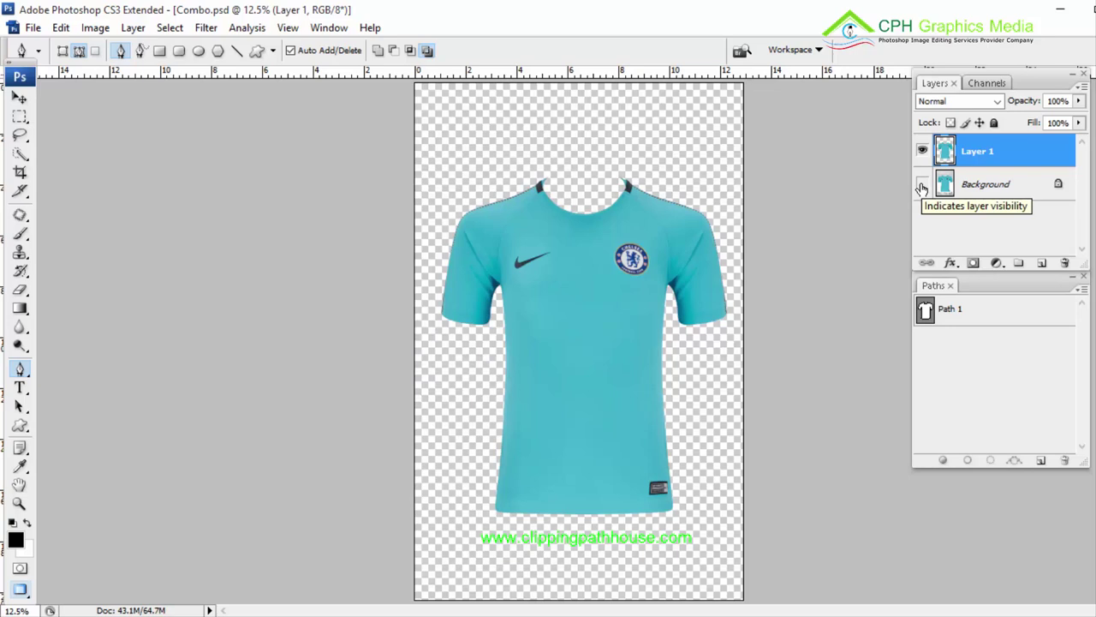
click(987, 187)
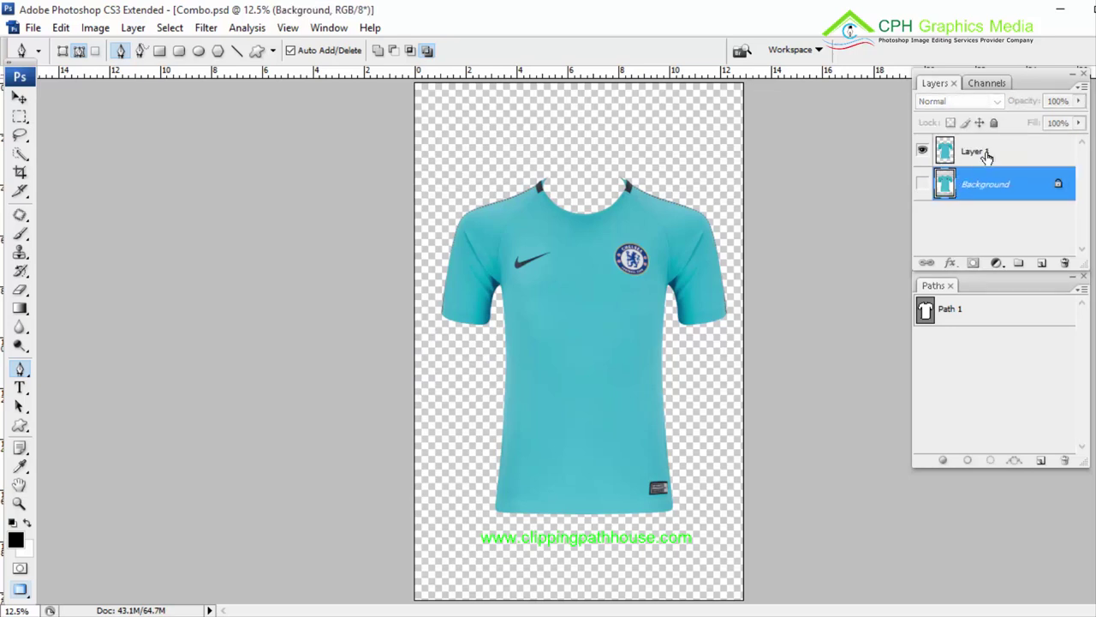
Step: Try shifting the cut-out shirt slightly upward on its layer, and undo the move
click(986, 157)
key(v)
drag(571, 252, 576, 227)
key(ctrl+z)
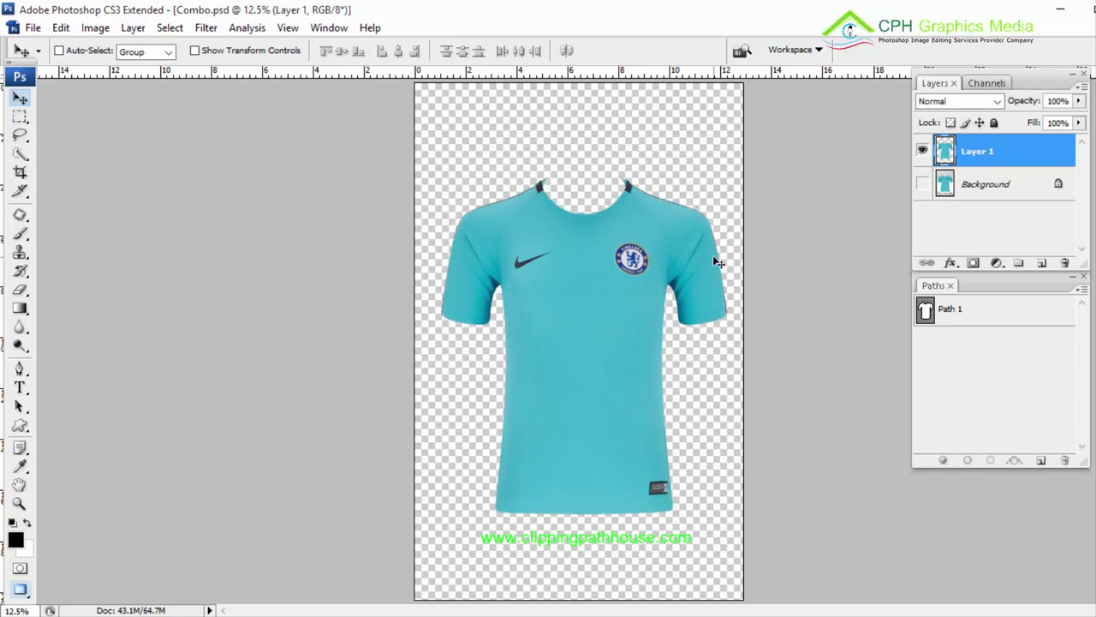
Step: Arrange the Combo.psd and Help image.jpg windows side by side, enlarging the Help image.jpg window
key(f)
key(f)
key(f)
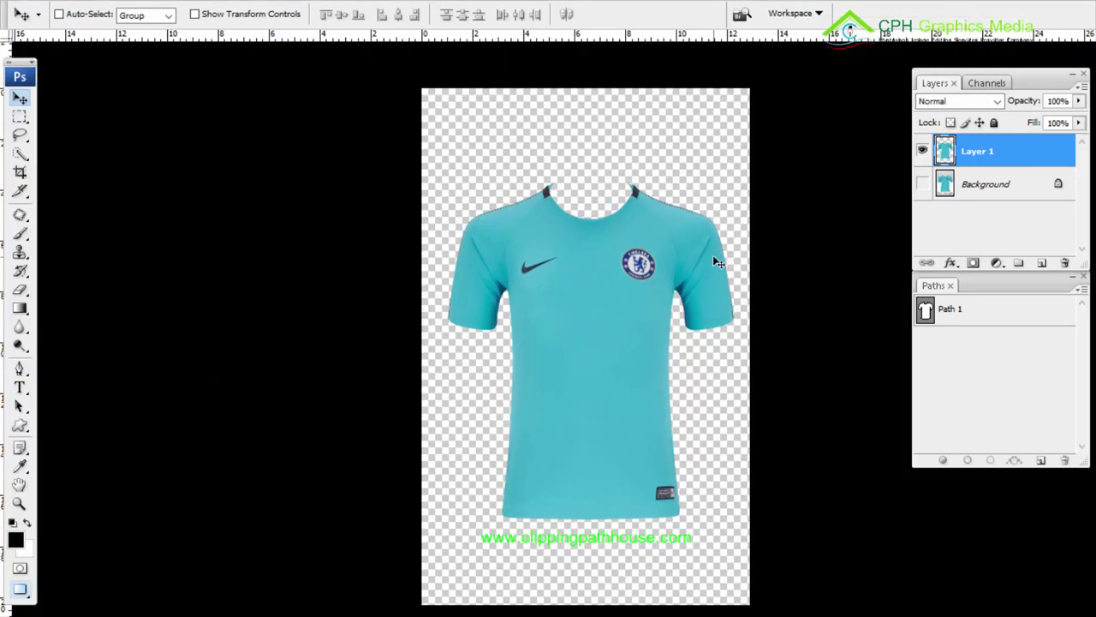
drag(649, 104, 335, 85)
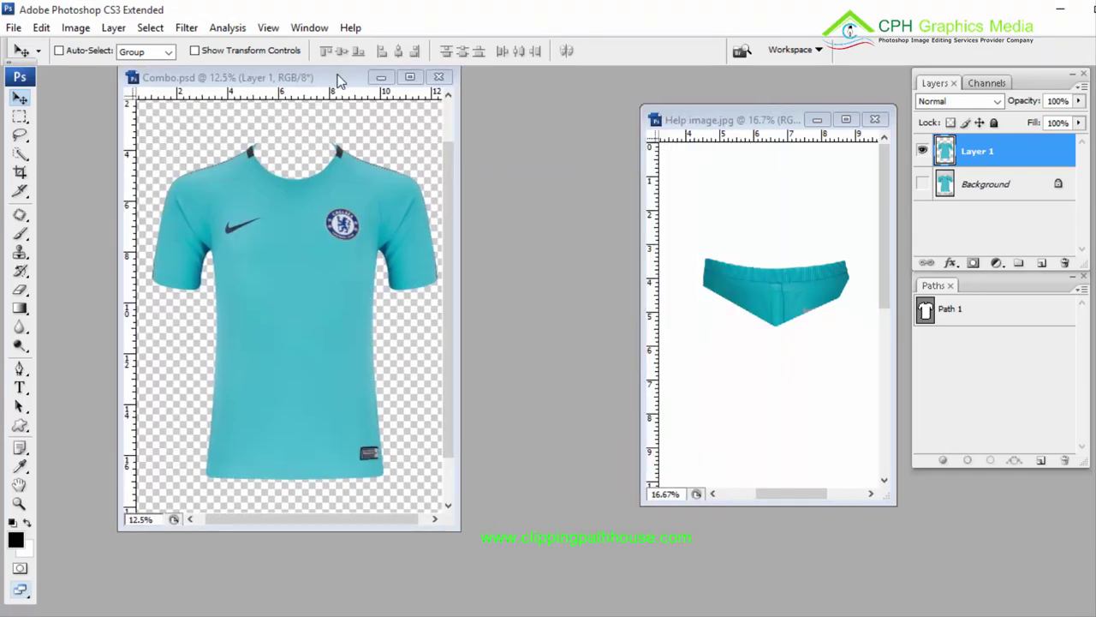
drag(715, 118, 573, 91)
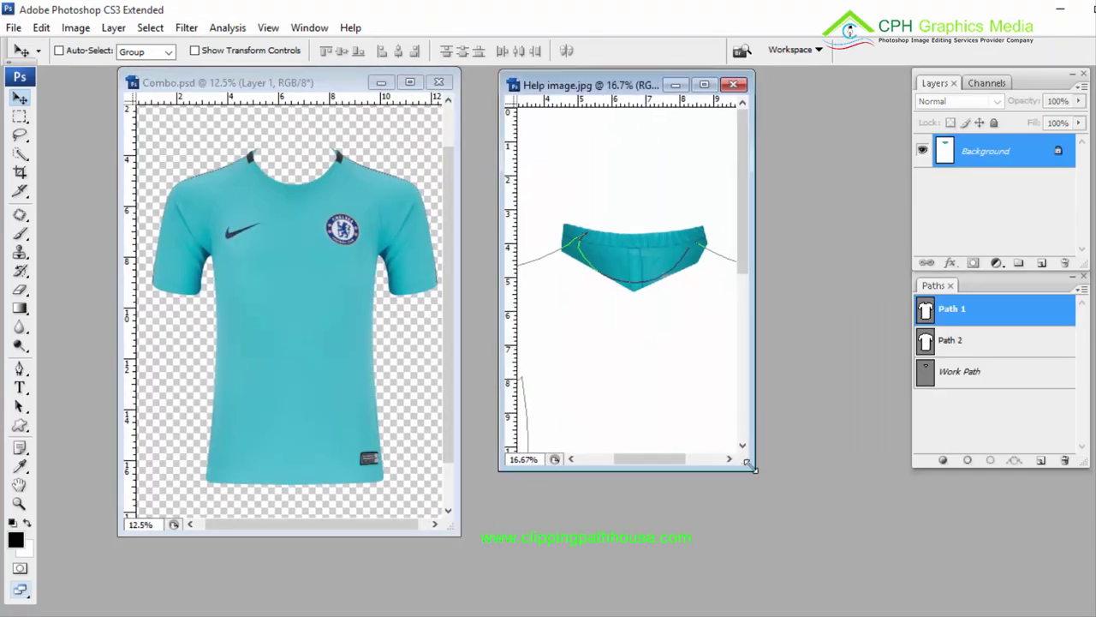
drag(754, 467, 835, 572)
Step: Hide Path 1 in Help image.jpg and enlarge its window around the inner-neck piece
click(965, 415)
click(667, 291)
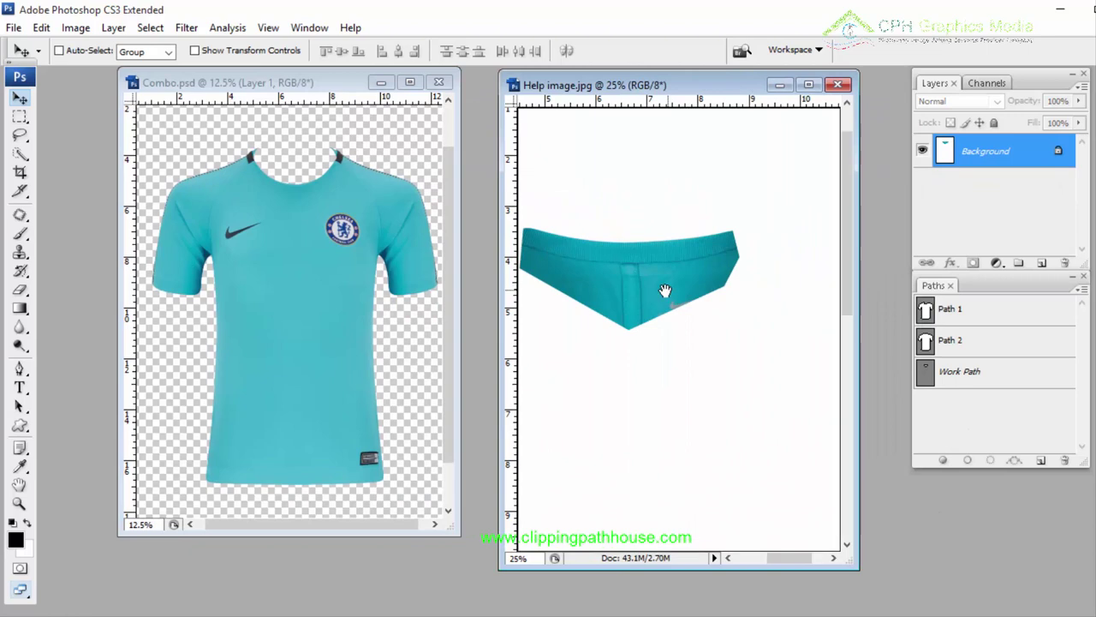
click(667, 291)
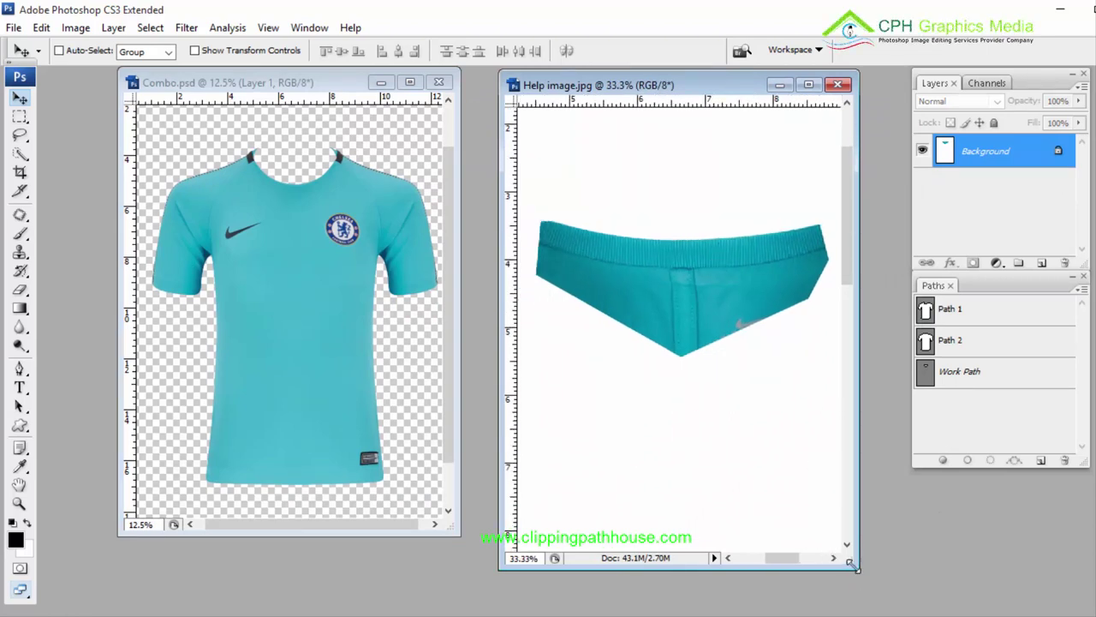
drag(850, 563, 1018, 610)
drag(690, 283, 719, 308)
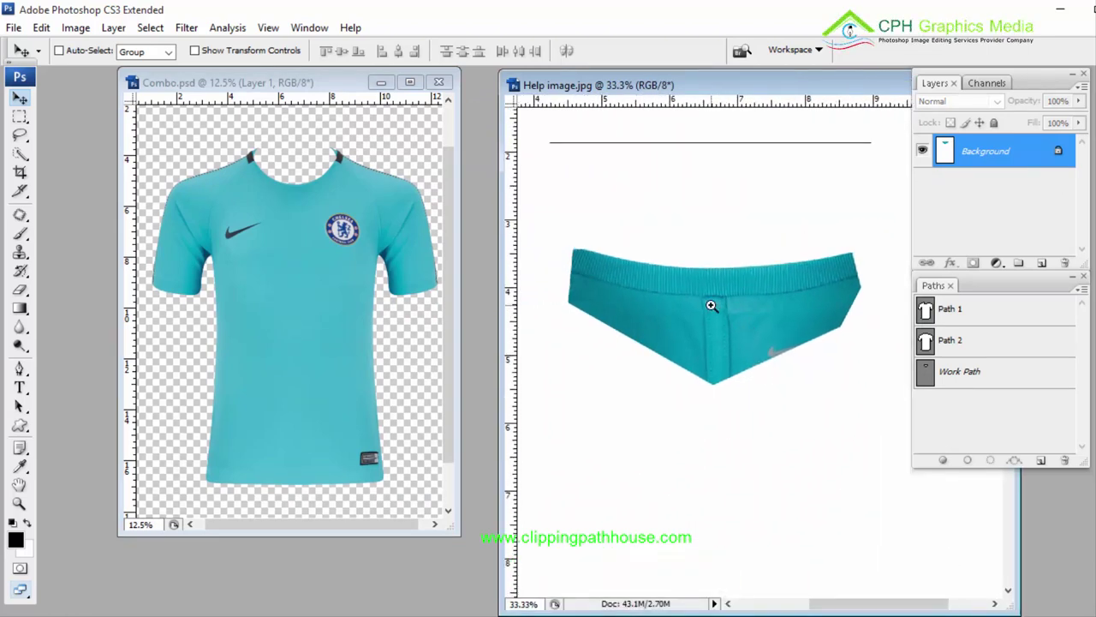
click(711, 306)
drag(650, 312, 648, 347)
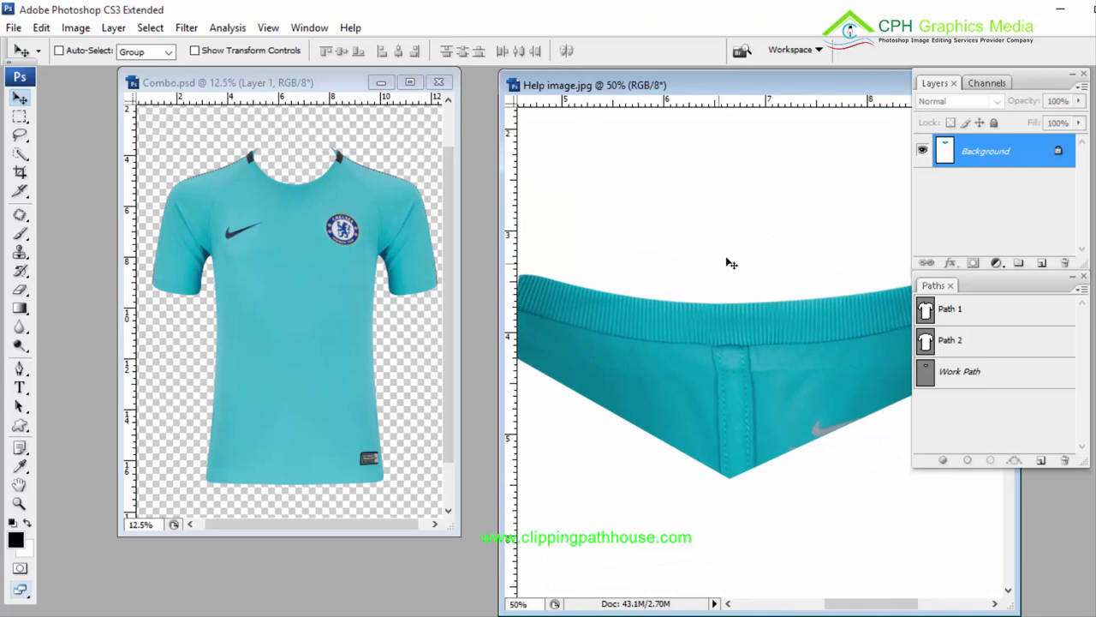
Step: Delete Path 1, Path 2 and the Work Path from Help image.jpg, and create a new empty path
key(f)
key(p)
drag(282, 229, 555, 441)
drag(370, 338, 368, 355)
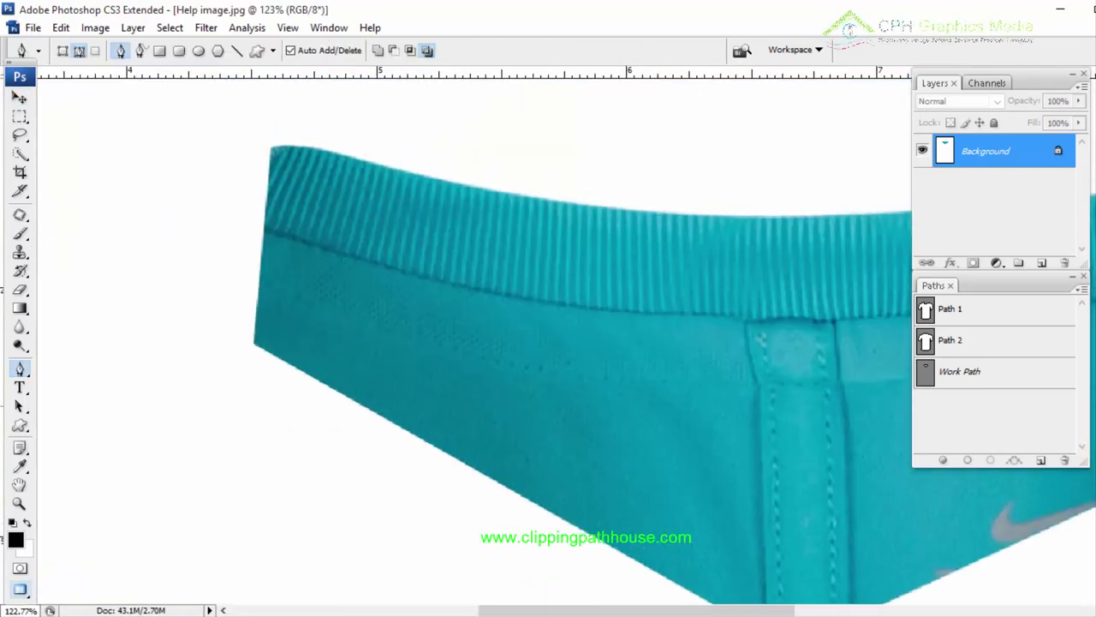
drag(998, 316, 1069, 458)
drag(1000, 323, 1064, 458)
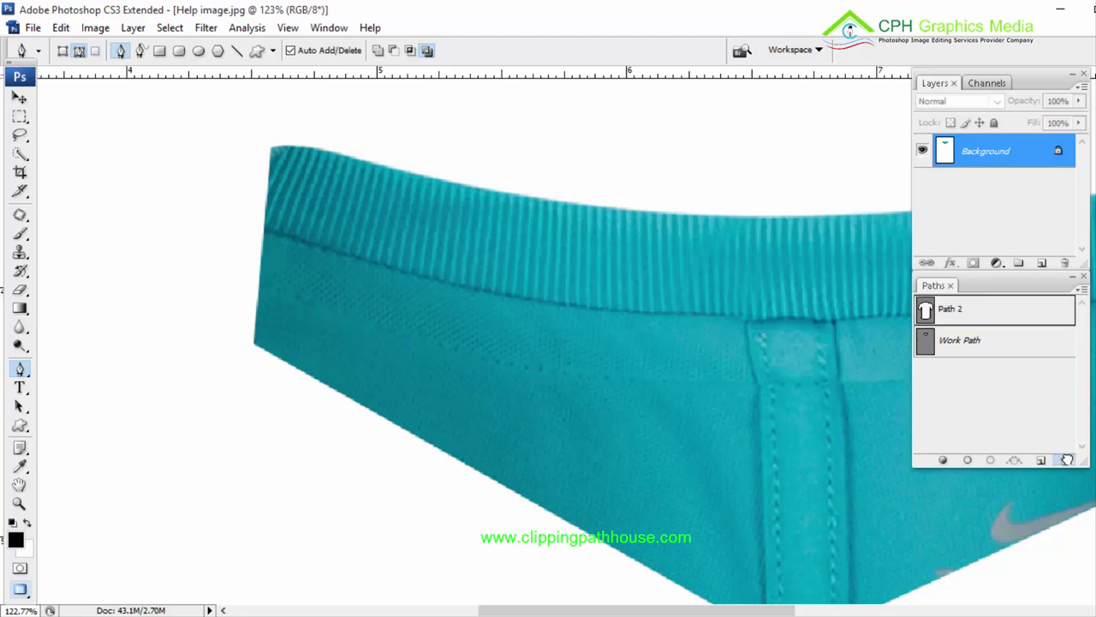
drag(983, 315, 1066, 460)
click(1041, 460)
Step: Trace the inner-neck piece's left end and curved ribbed upper edge with the Pen tool, up to its upper-right corner
click(255, 343)
click(272, 150)
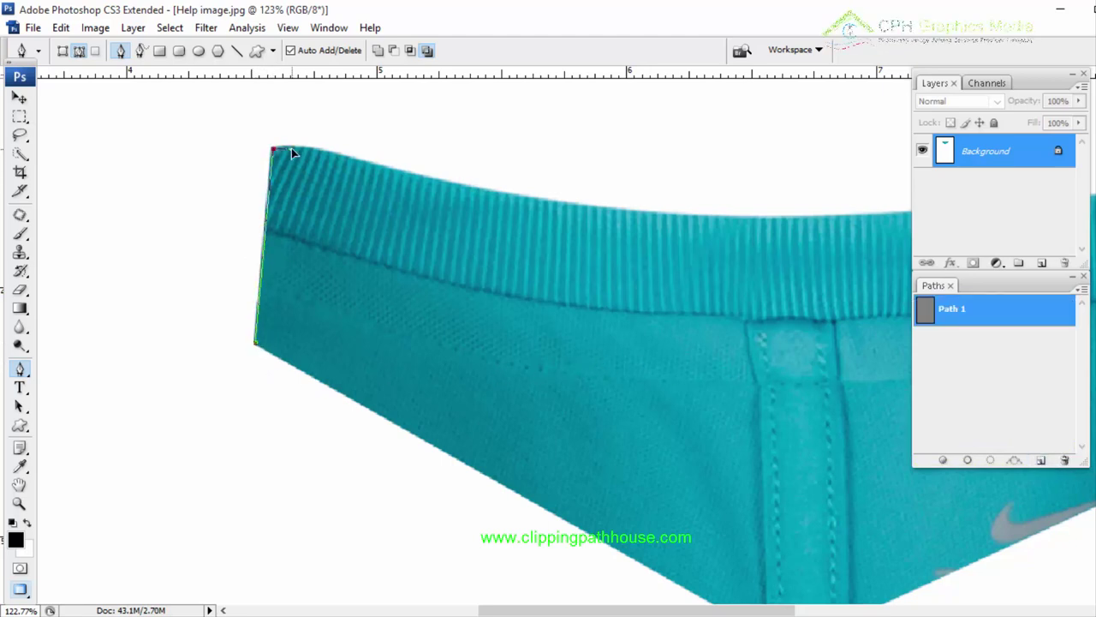
drag(477, 189, 588, 211)
key(space)
drag(670, 230, 300, 253)
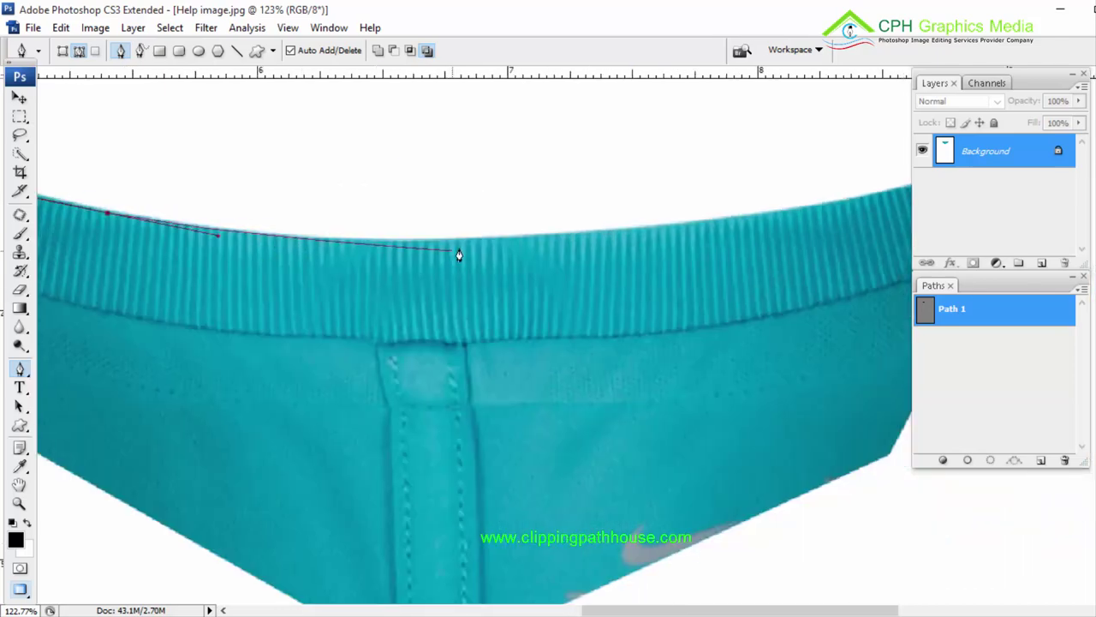
drag(482, 241, 240, 326)
key(space)
drag(453, 300, 536, 281)
click(549, 275)
Step: Continue the path down the inner-neck piece's right end and along its V-shaped lower edges, closing it at the starting point
click(583, 402)
key(space)
drag(636, 288, 697, 102)
click(566, 353)
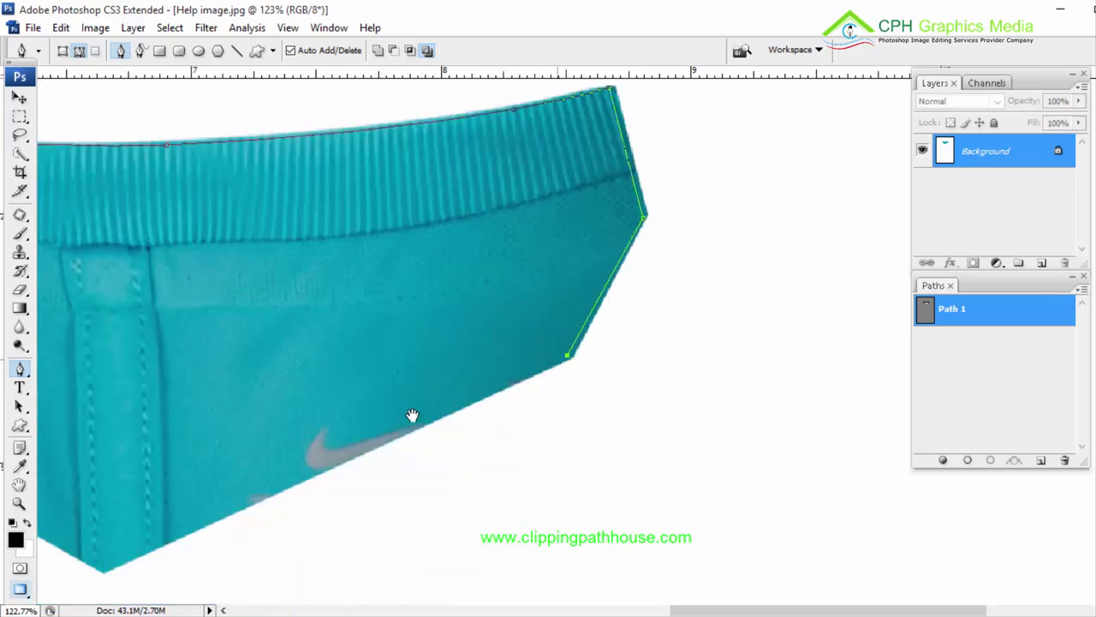
key(space)
drag(500, 385, 770, 201)
click(377, 385)
key(space)
drag(144, 251, 567, 411)
click(266, 248)
click(265, 254)
Step: Load the closed inner-neck path as a selection and feather it
key(ctrl+minus)
key(ctrl+minus)
key(ctrl+minus)
key(ctrl+minus)
key(ctrl+minus)
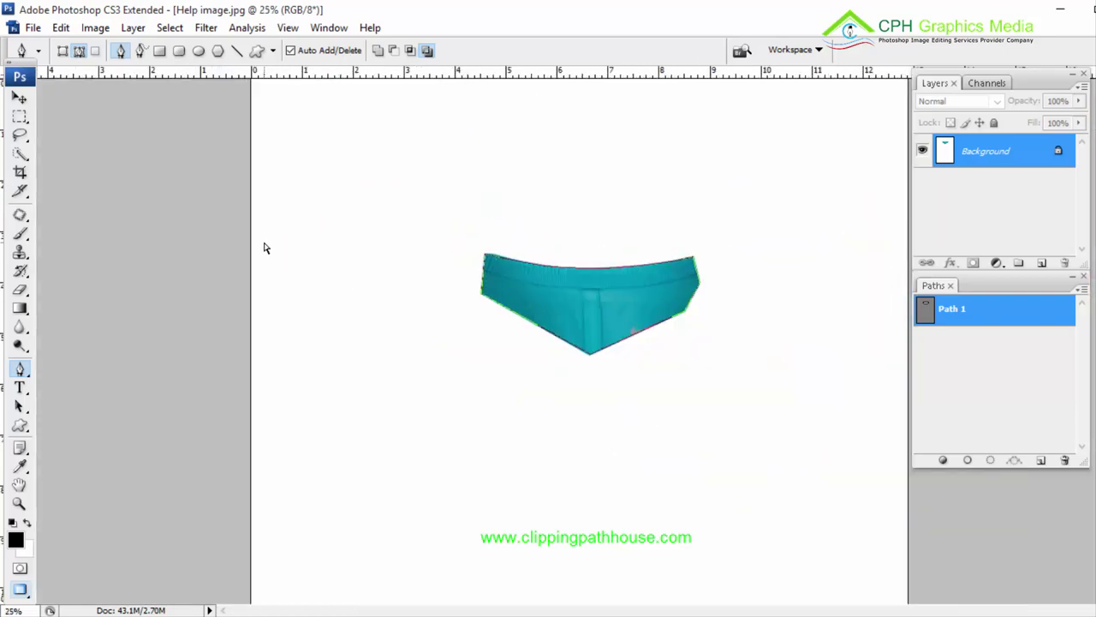
key(ctrl+Return)
key(ctrl+alt+d)
key(Return)
Step: Copy the selected inner-neck piece to its own layer and hide the Background layer in Help image.jpg
key(ctrl+j)
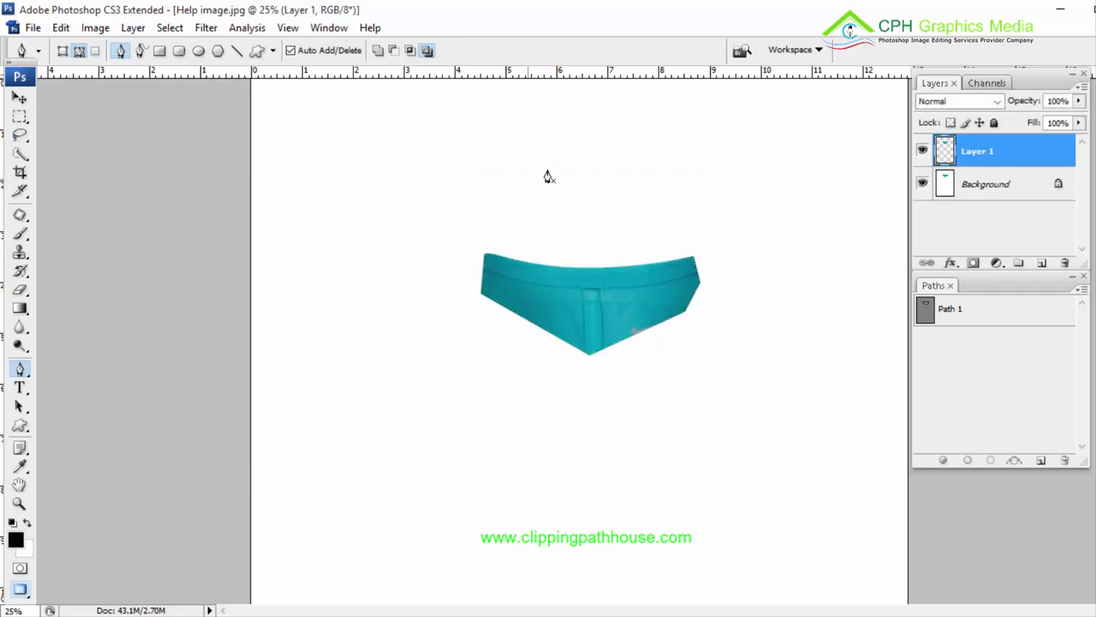
click(923, 184)
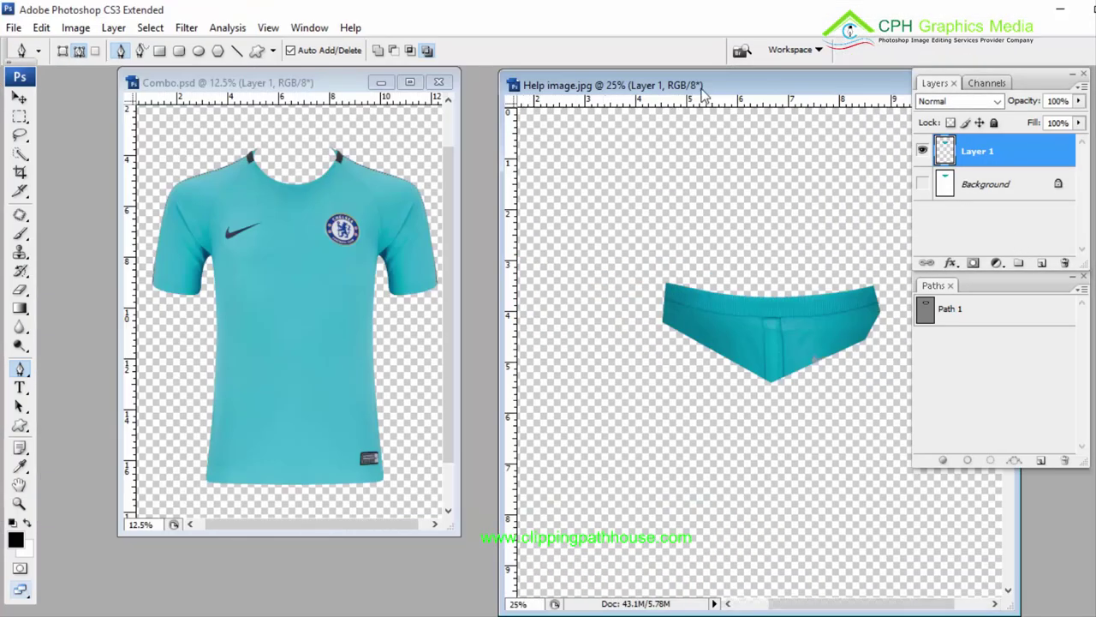
Step: Copy the inner-neck layer into Combo.psd and stack the shirt's Layer 1 above it
drag(701, 94, 759, 104)
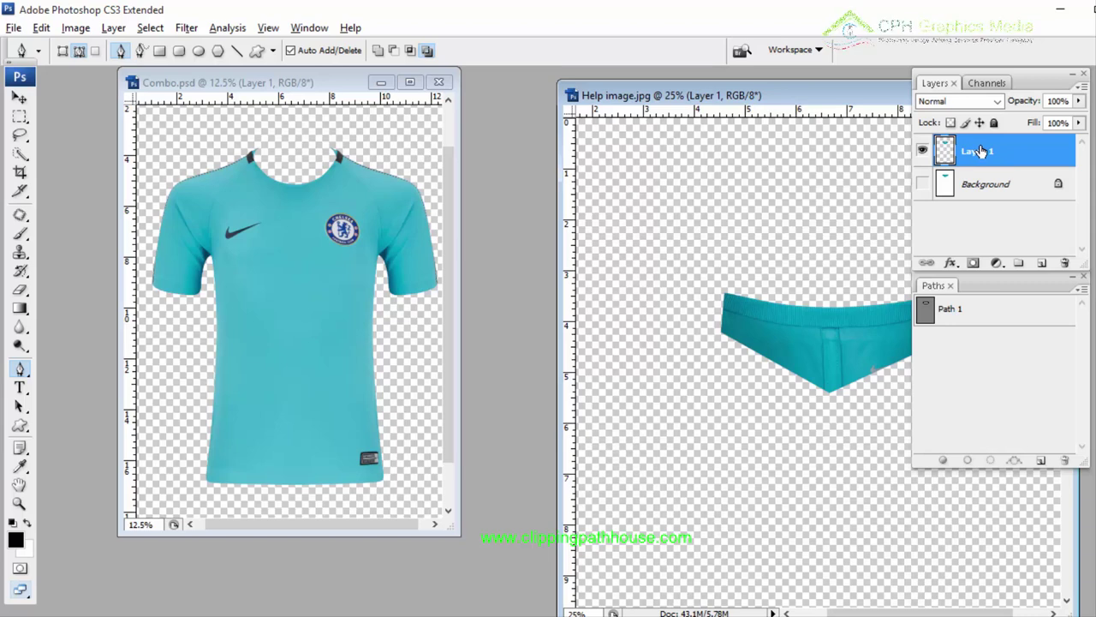
drag(982, 151, 330, 261)
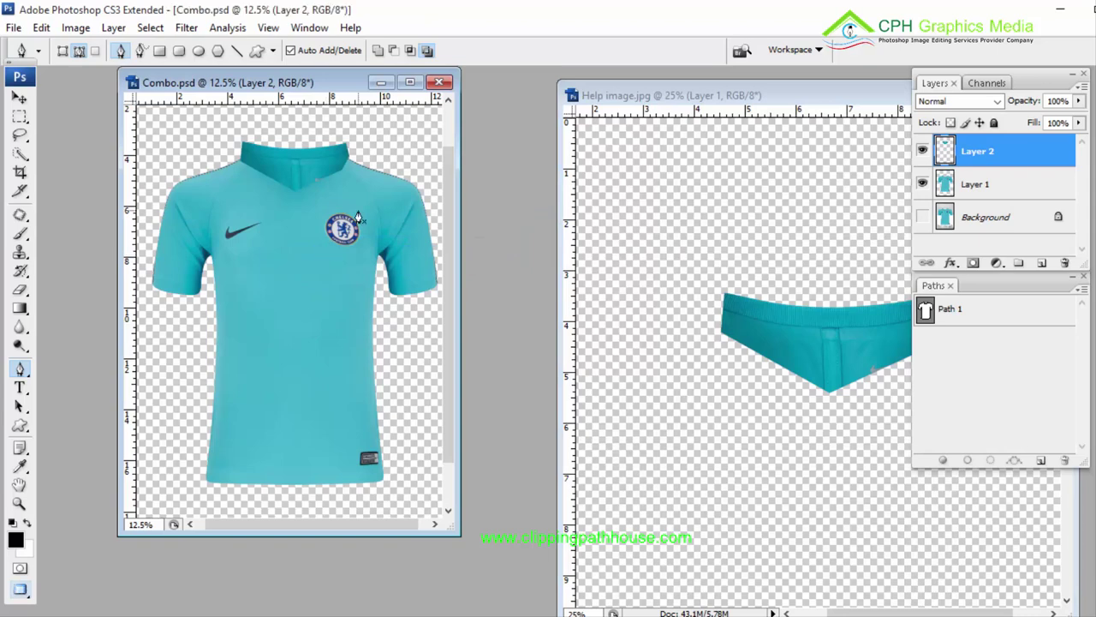
key(f)
drag(460, 145, 752, 304)
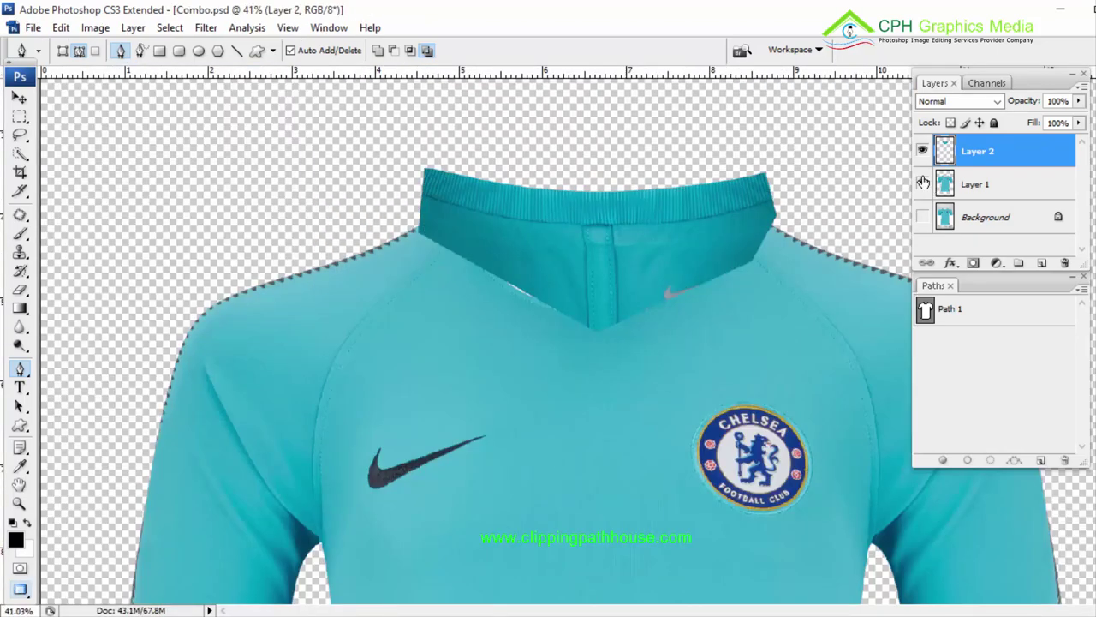
click(987, 180)
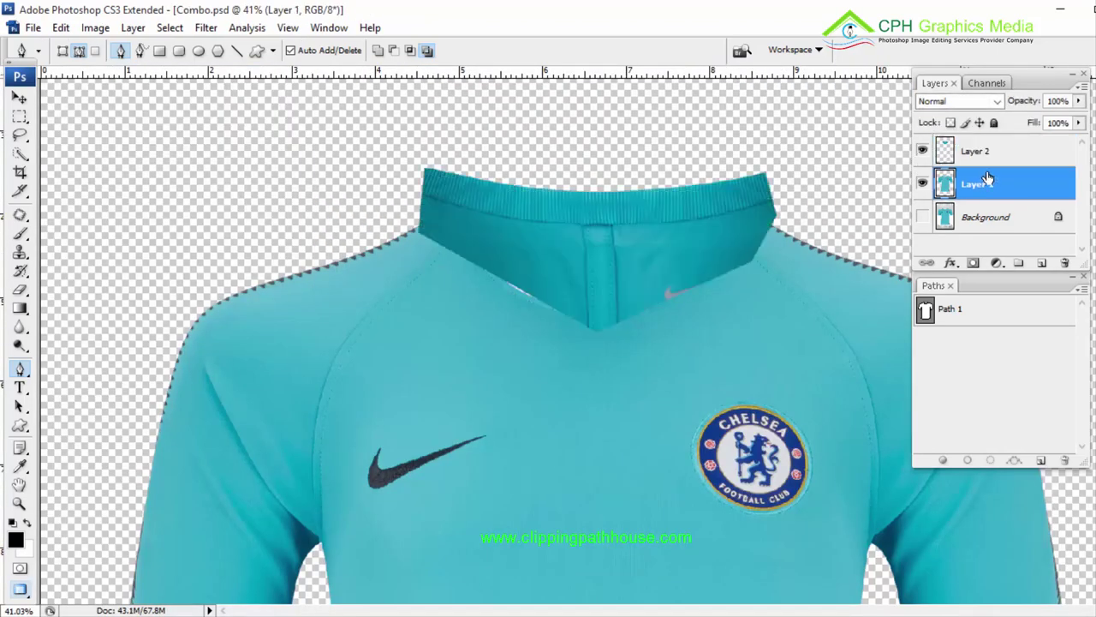
drag(985, 185, 994, 150)
Step: Move the inner-neck piece on Layer 2 slightly downward behind the shirt's collar with Free Transform
click(976, 185)
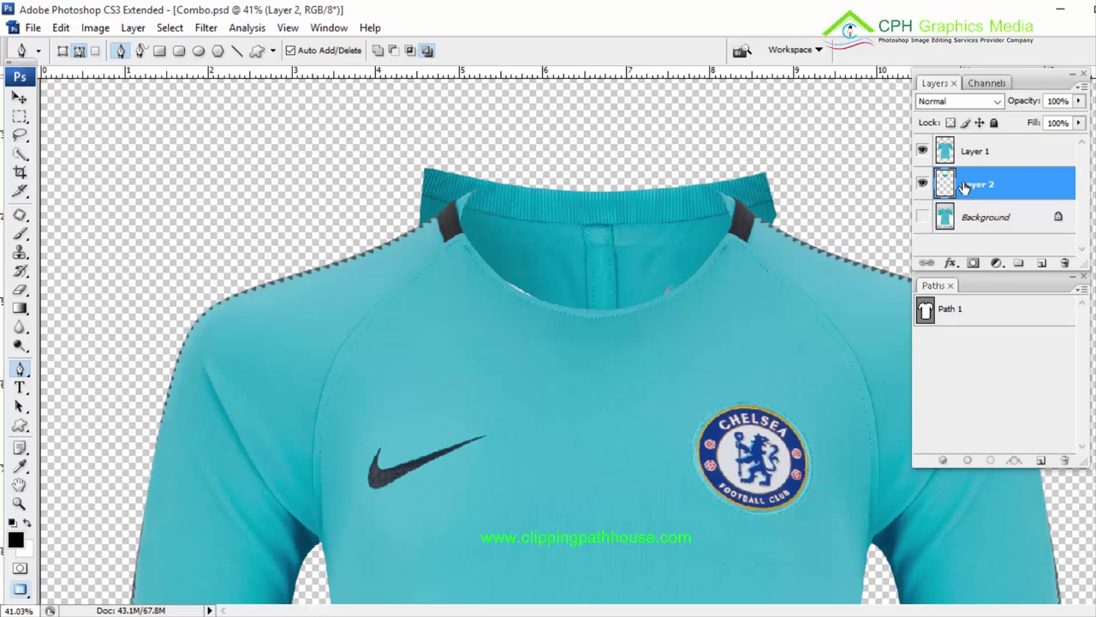
key(ctrl+t)
drag(672, 222, 688, 261)
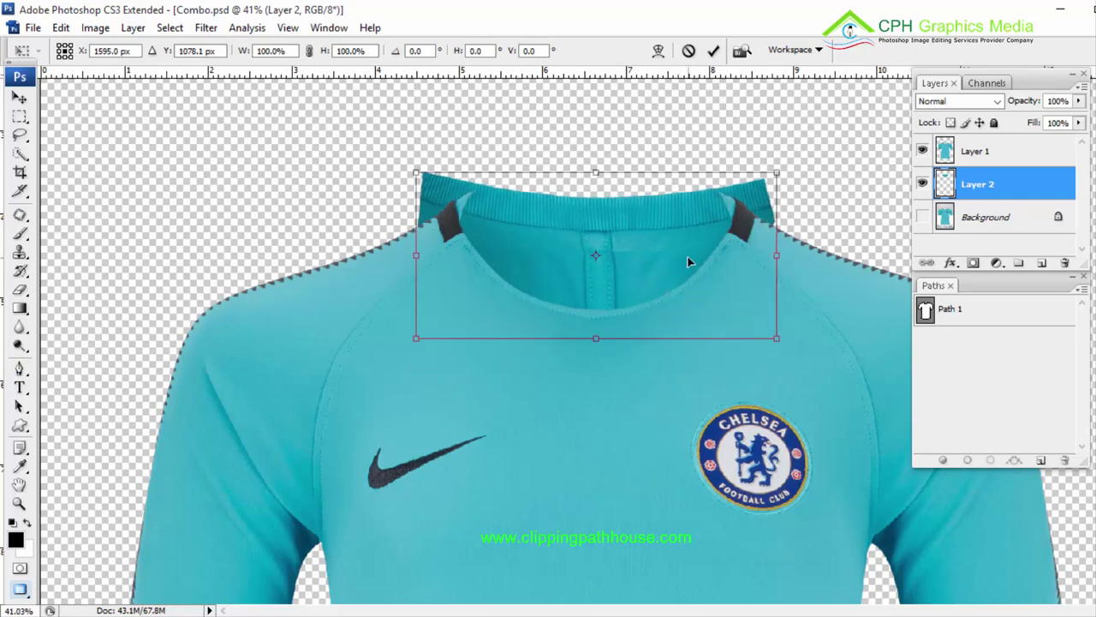
key(Return)
Step: Rotate the inner-neck piece by -2.8° and nudge it slightly up and to the left behind the collar
key(p)
key(ctrl+plus)
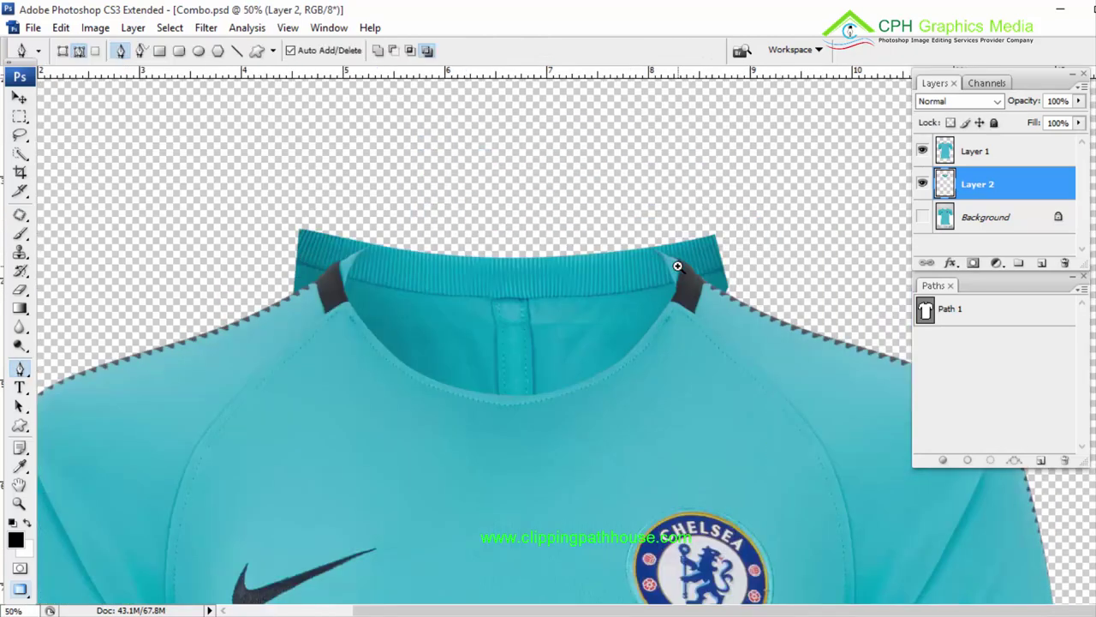
key(ctrl+plus)
drag(504, 423, 666, 271)
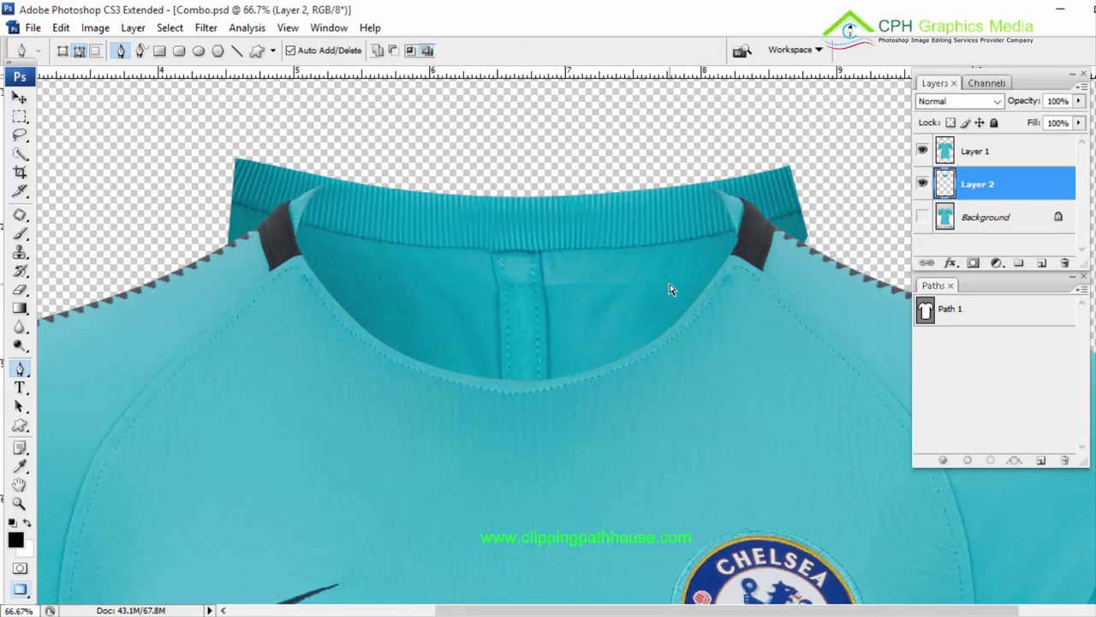
key(ctrl+t)
drag(847, 449, 873, 448)
mouse_move(625, 310)
mouse_down()
mouse_move(607, 311)
mouse_move(620, 294)
mouse_move(615, 305)
mouse_up()
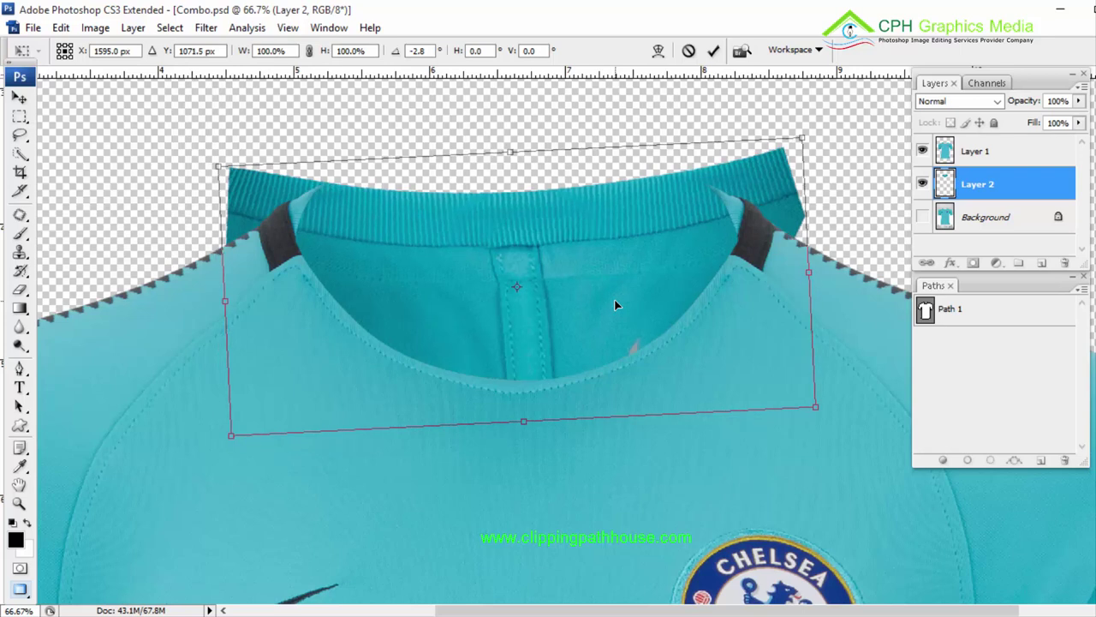
key(Return)
key(p)
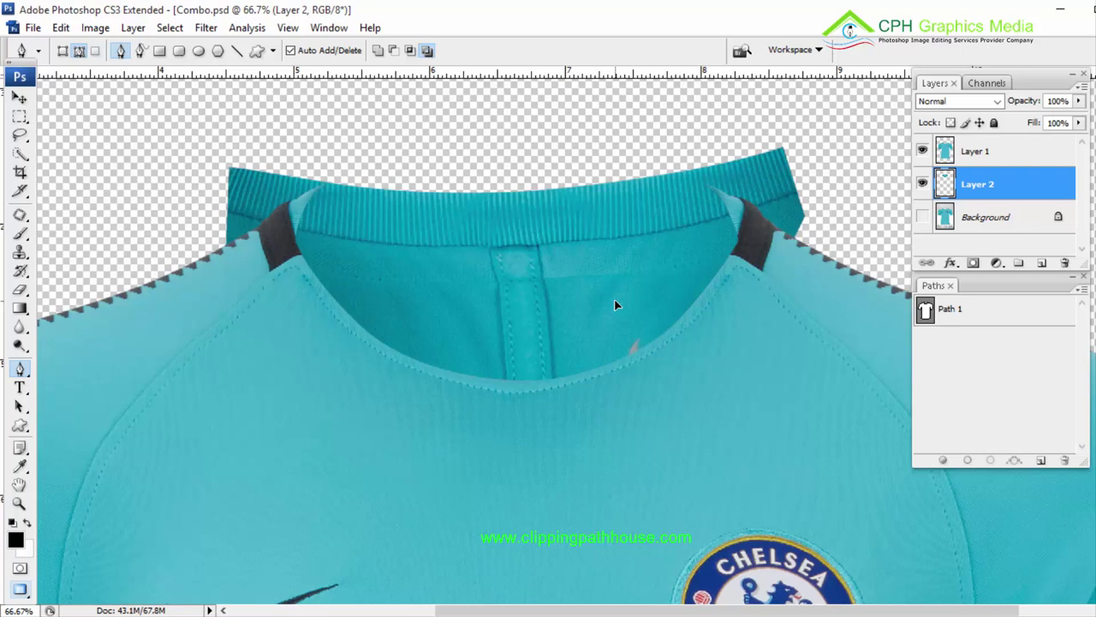
Step: Warp the inner-neck piece, pulling its upper-right and upper-left ends slightly down toward the shoulders
key(ctrl+t)
right_click(678, 255)
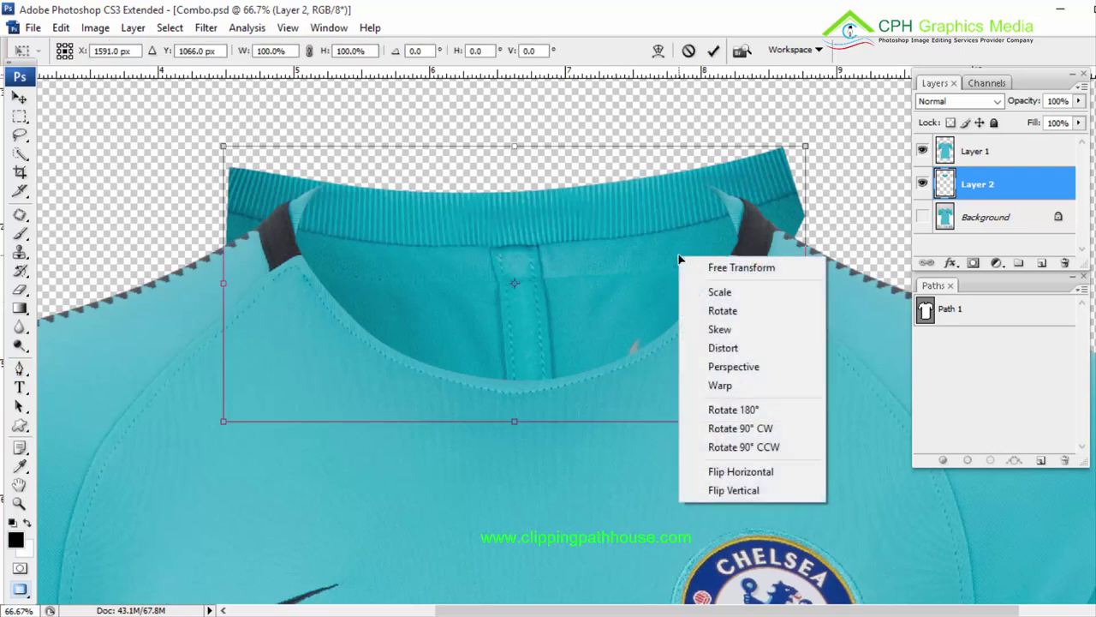
click(734, 386)
drag(787, 175, 788, 181)
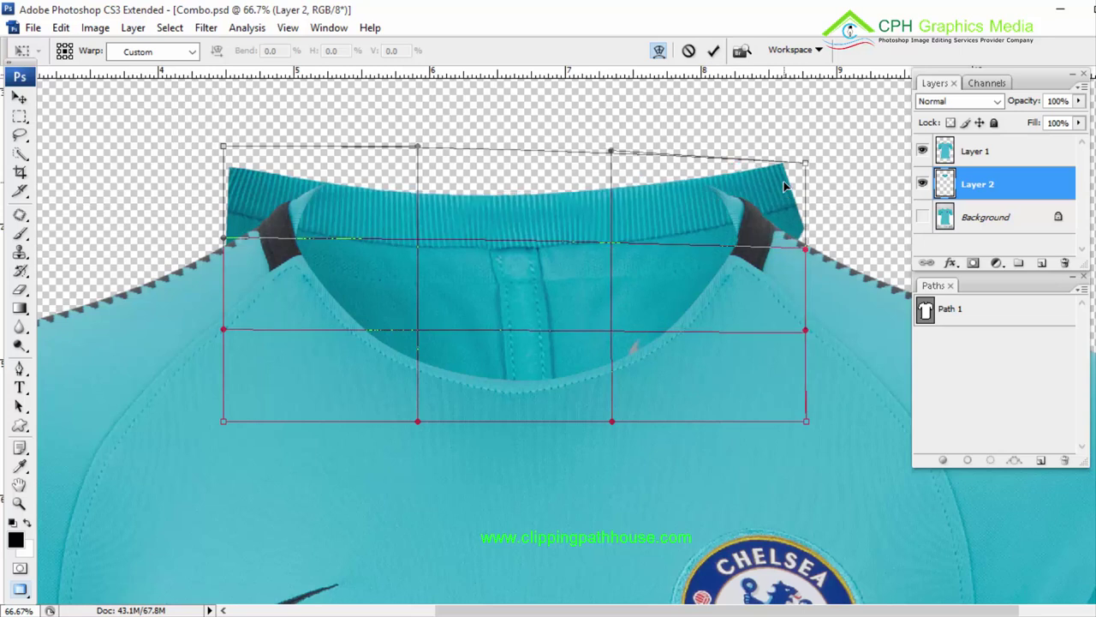
drag(248, 185, 249, 195)
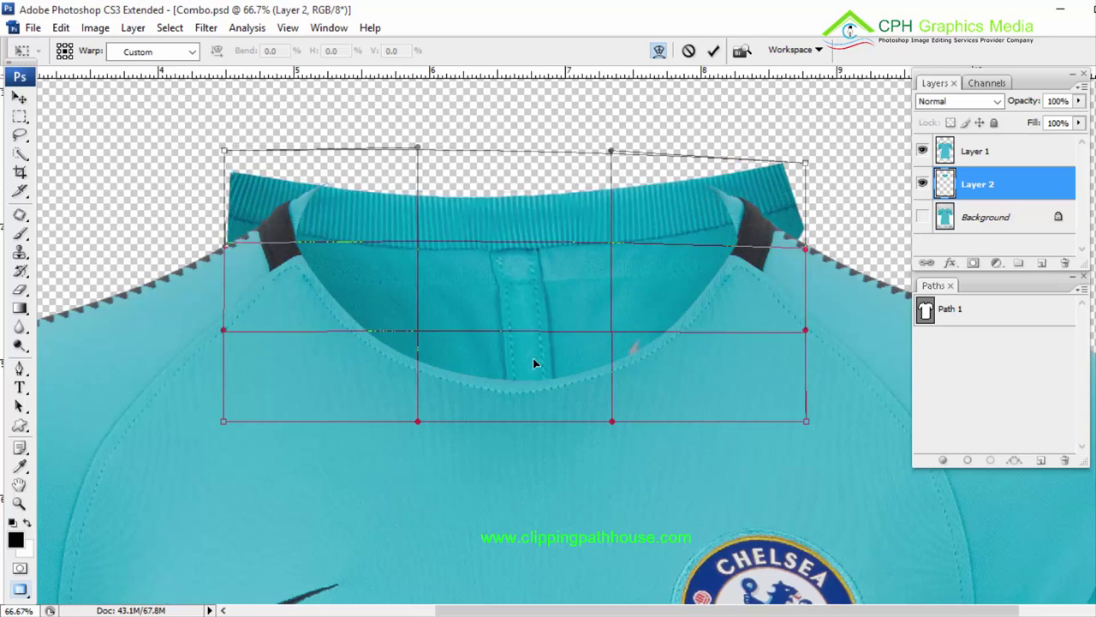
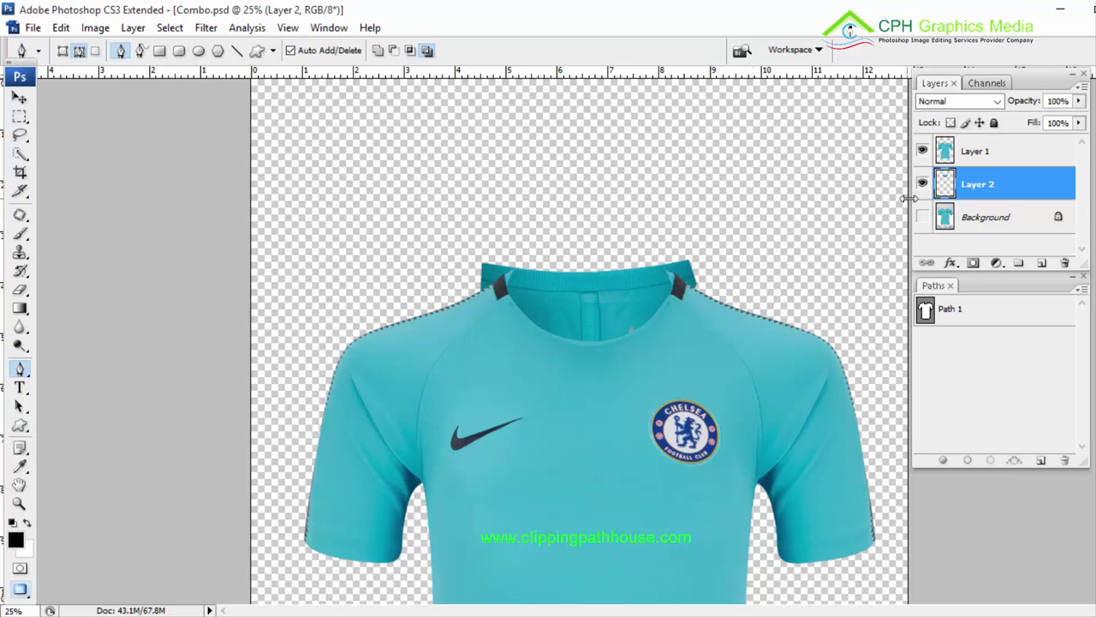
Step: Show the Background layer in Combo.psd and duplicate it
click(922, 217)
click(993, 220)
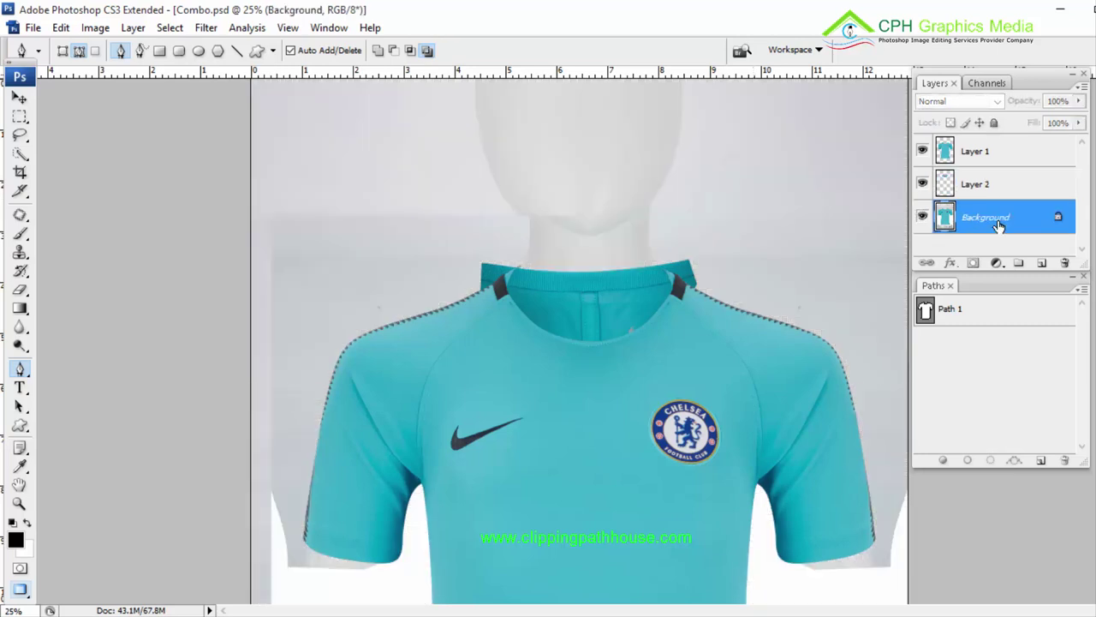
key(ctrl+j)
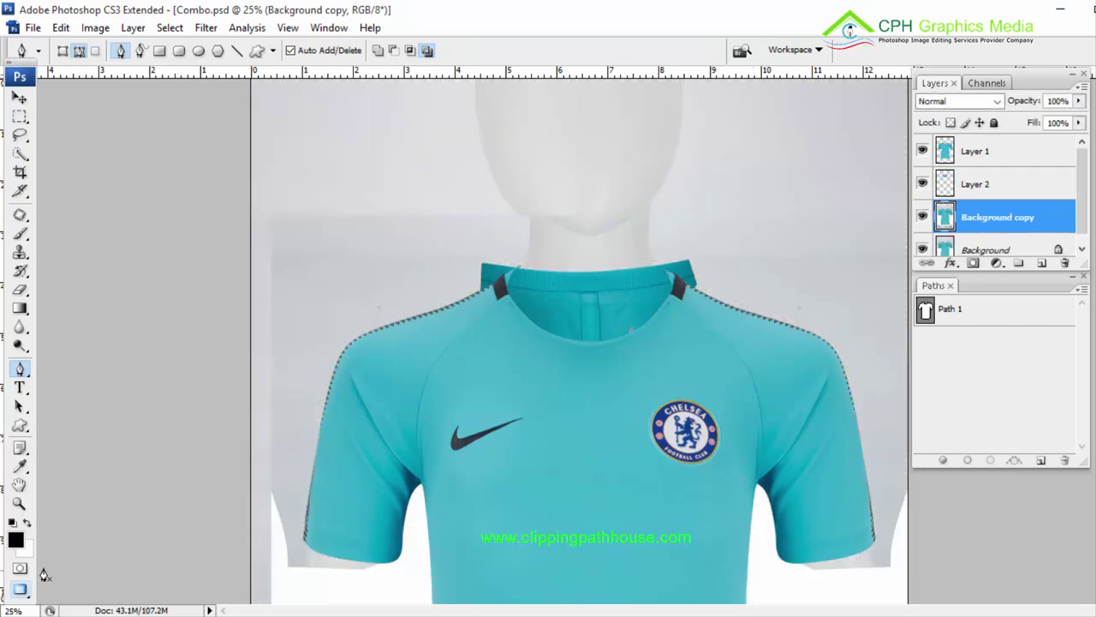
Step: Fill the Background copy layer with white
key(ctrl+BackSpace)
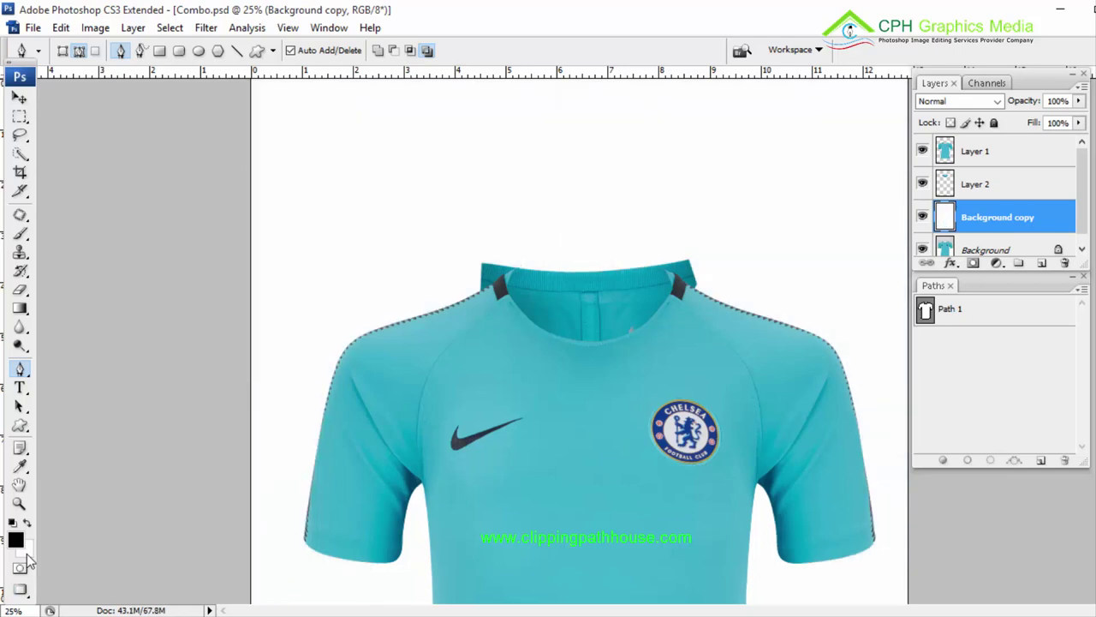
Step: Delete the Path 1 anchor points along the front neckline between the two black shoulder tabs
drag(425, 253, 752, 394)
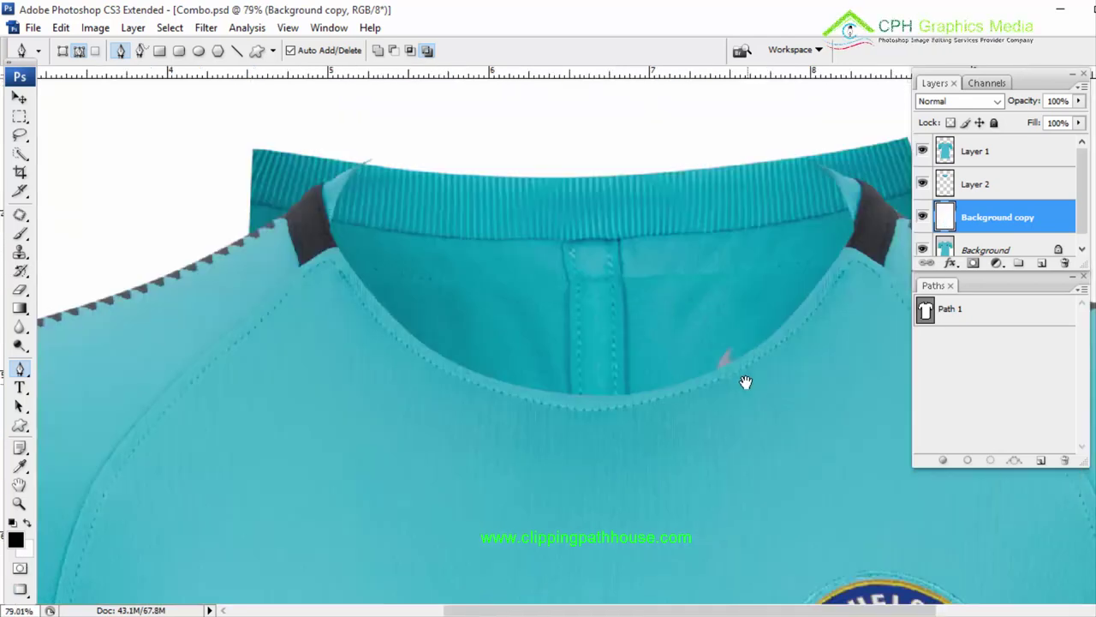
drag(665, 313, 546, 337)
drag(634, 334, 667, 340)
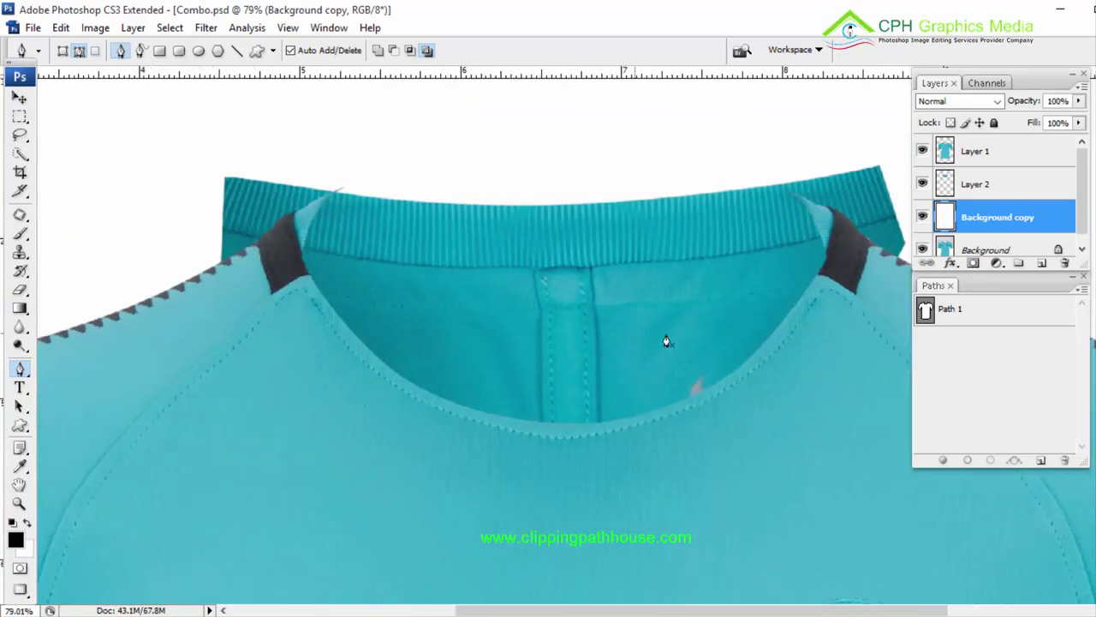
click(985, 310)
drag(315, 158, 812, 262)
key(Delete)
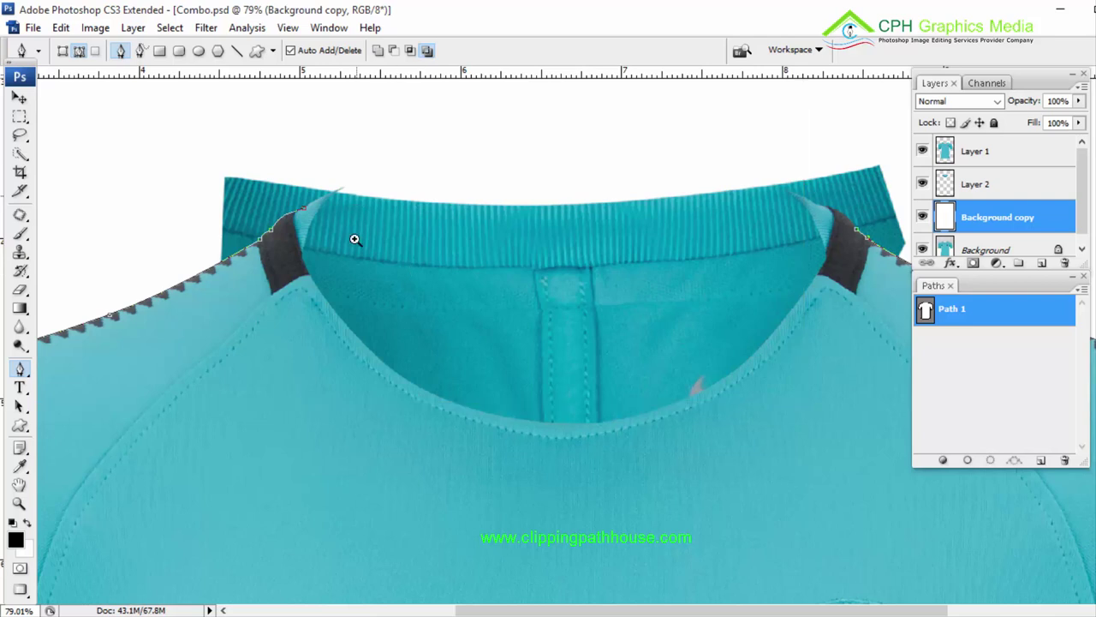
Step: Redraw the open section of Path 1 with the Pen tool along the inner-neck piece's ribbed upper edge, closing it at the opposite shoulder, and deselect the path
click(355, 208)
click(515, 357)
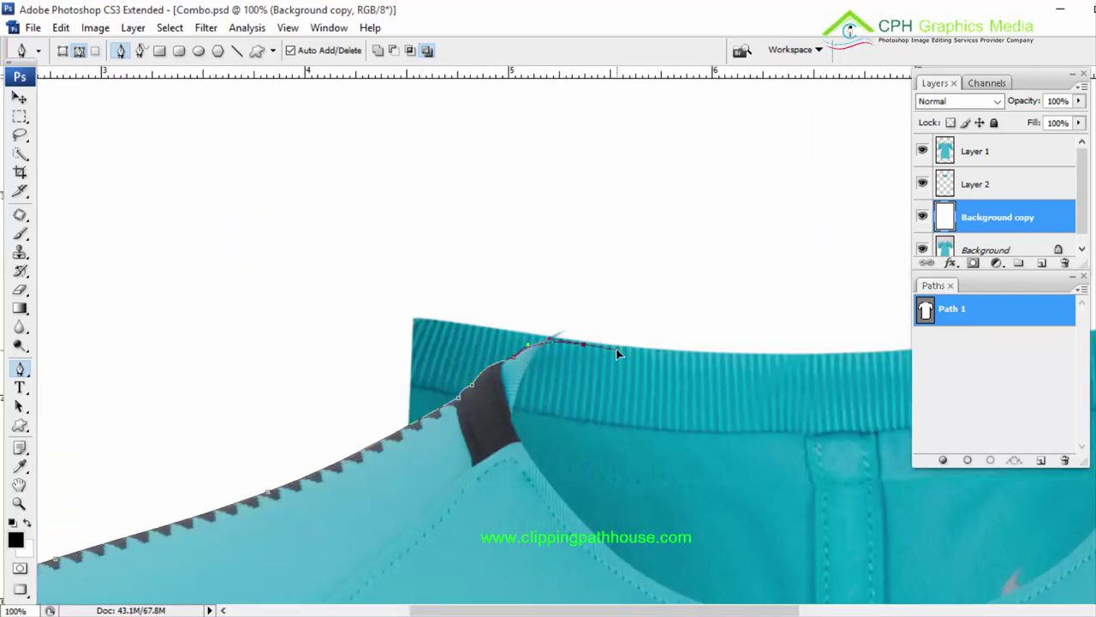
key(ctrl+minus)
drag(478, 277, 569, 274)
ctrl+click(650, 268)
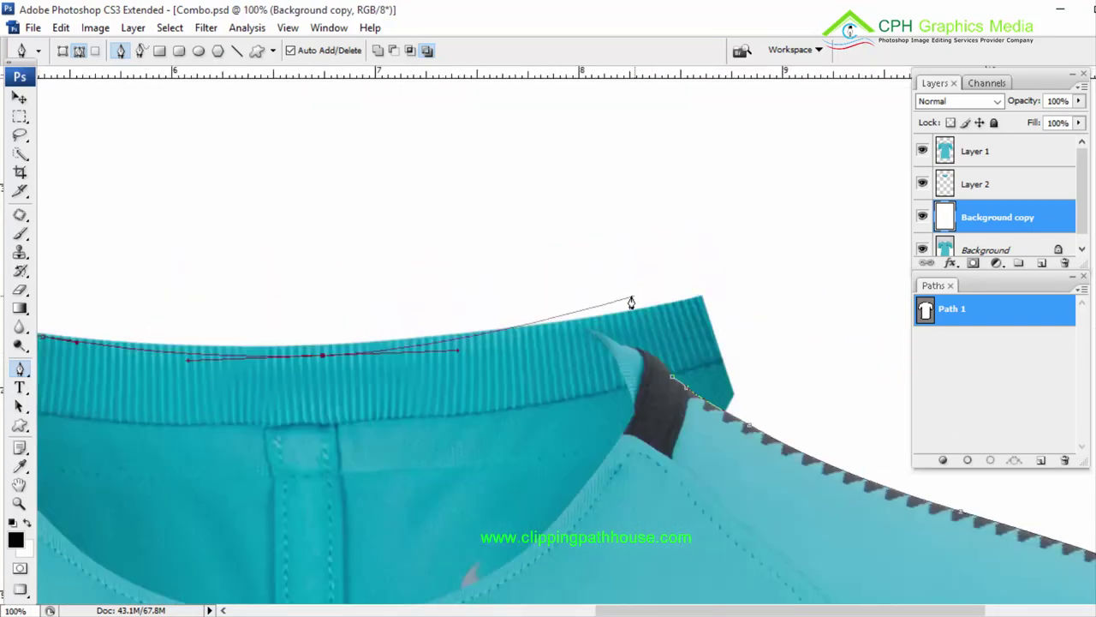
drag(566, 328, 596, 324)
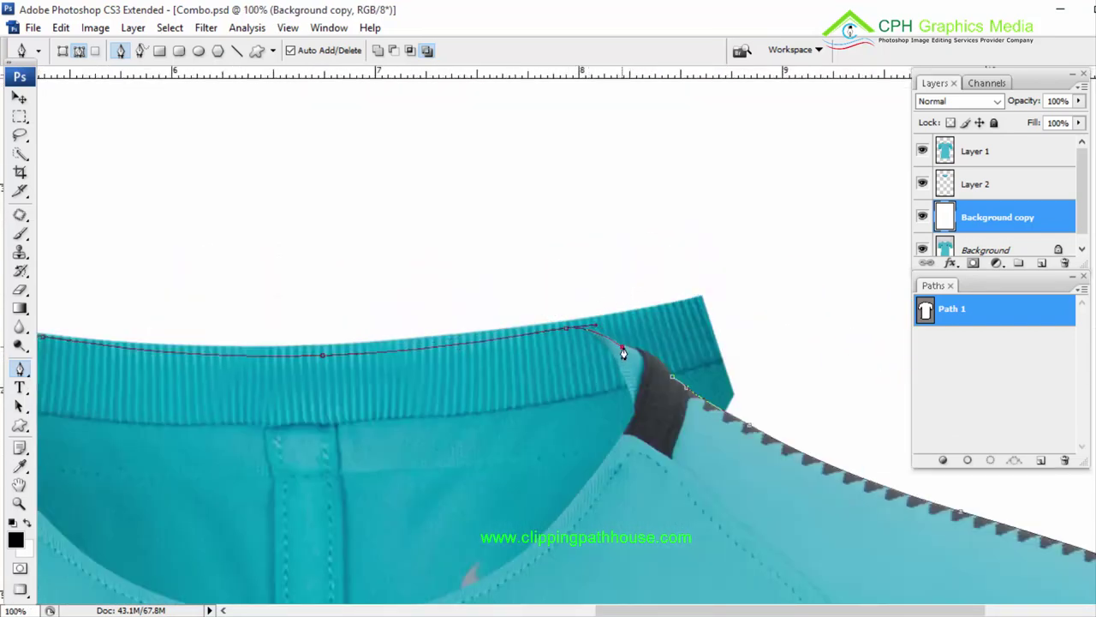
key(ctrl+minus)
key(ctrl+minus)
key(ctrl+minus)
key(ctrl+minus)
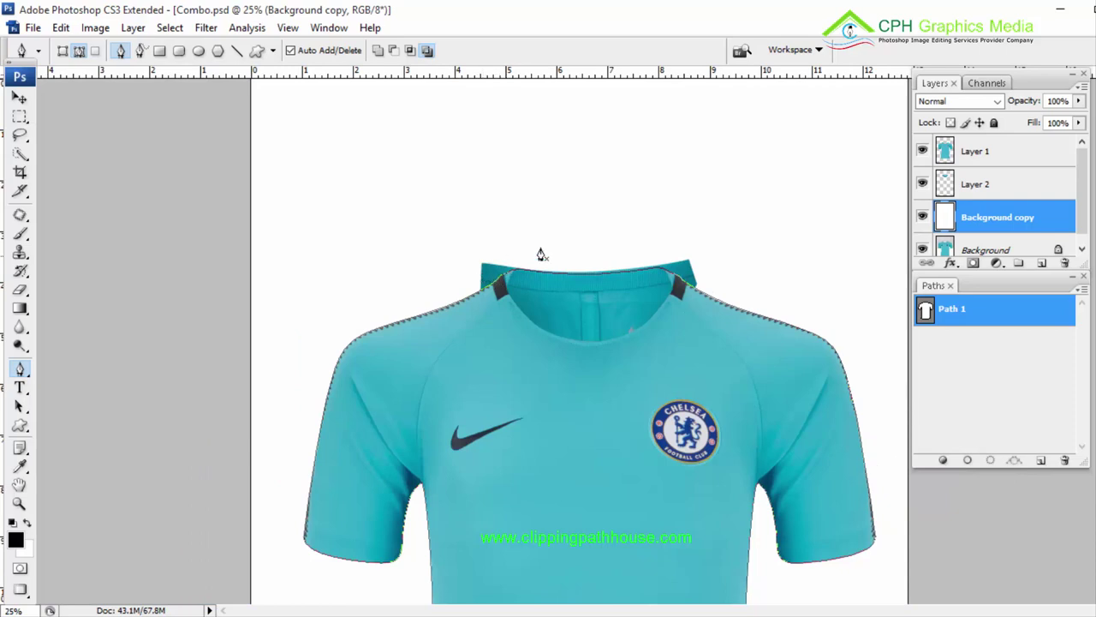
click(945, 378)
key(ctrl+minus)
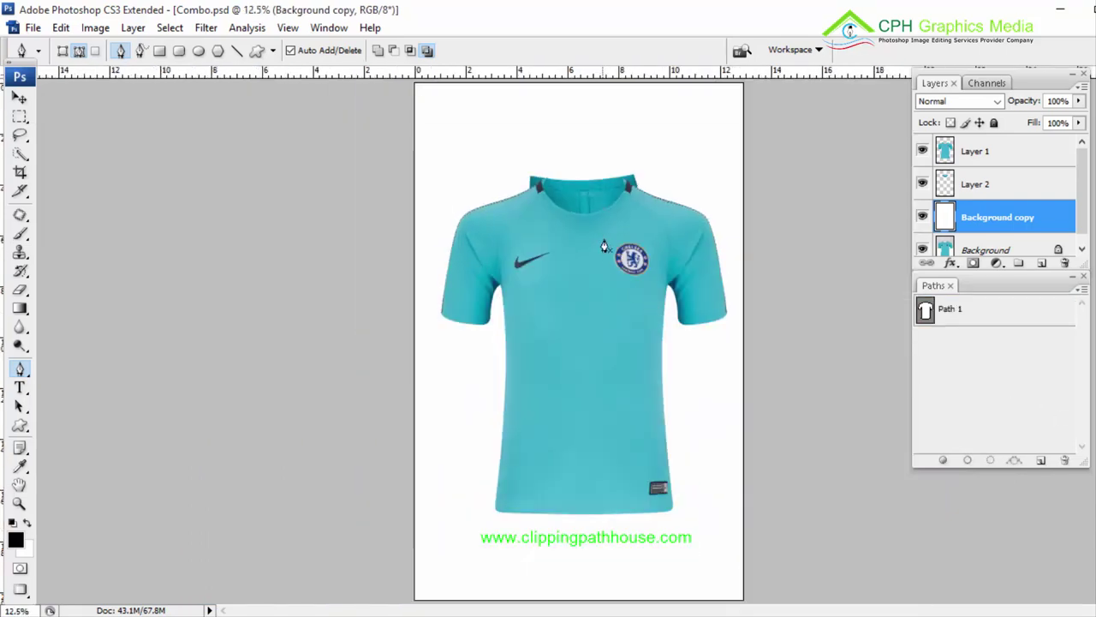
Step: Load Path 1 as a selection around the shirt and feather it by 0.5 pixels
drag(526, 178, 721, 267)
drag(475, 201, 619, 288)
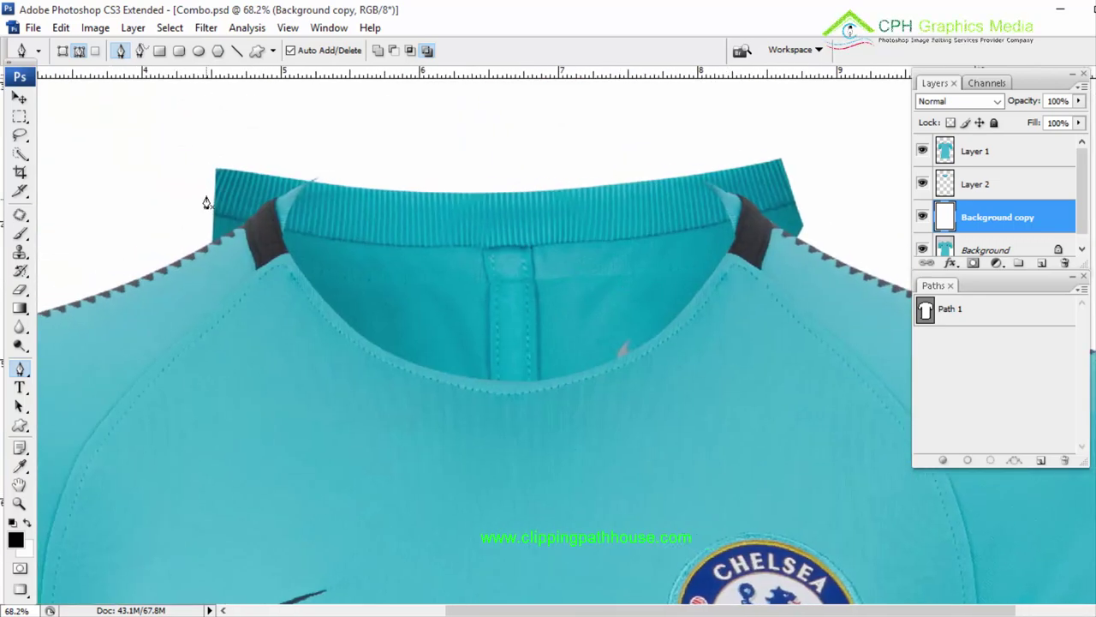
click(957, 317)
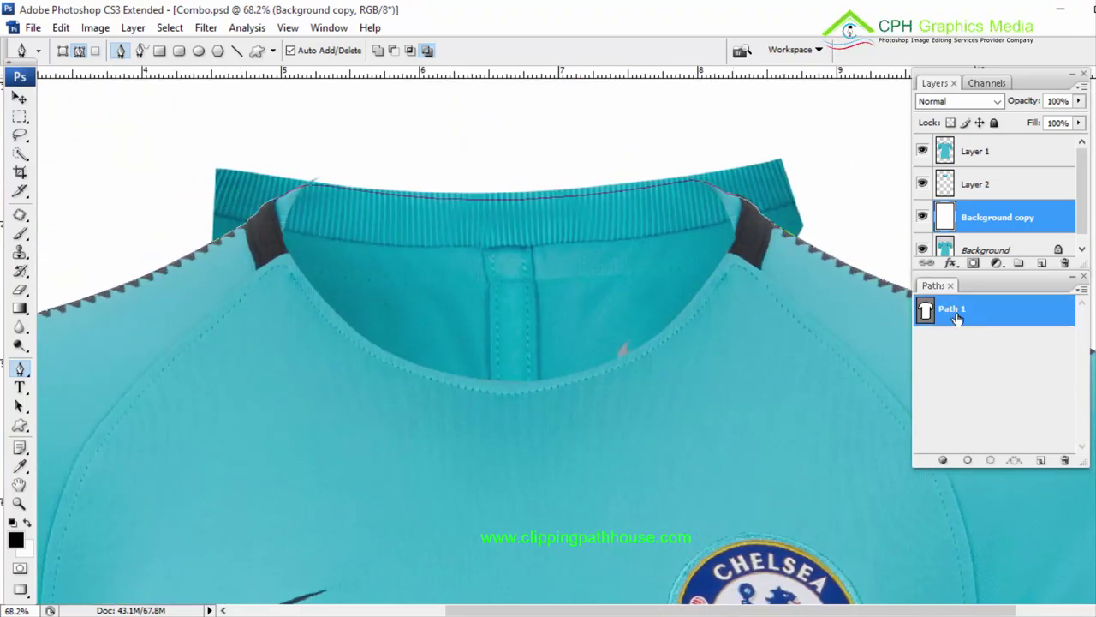
key(ctrl+minus)
key(ctrl+minus)
key(ctrl+minus)
key(ctrl+minus)
key(ctrl+Return)
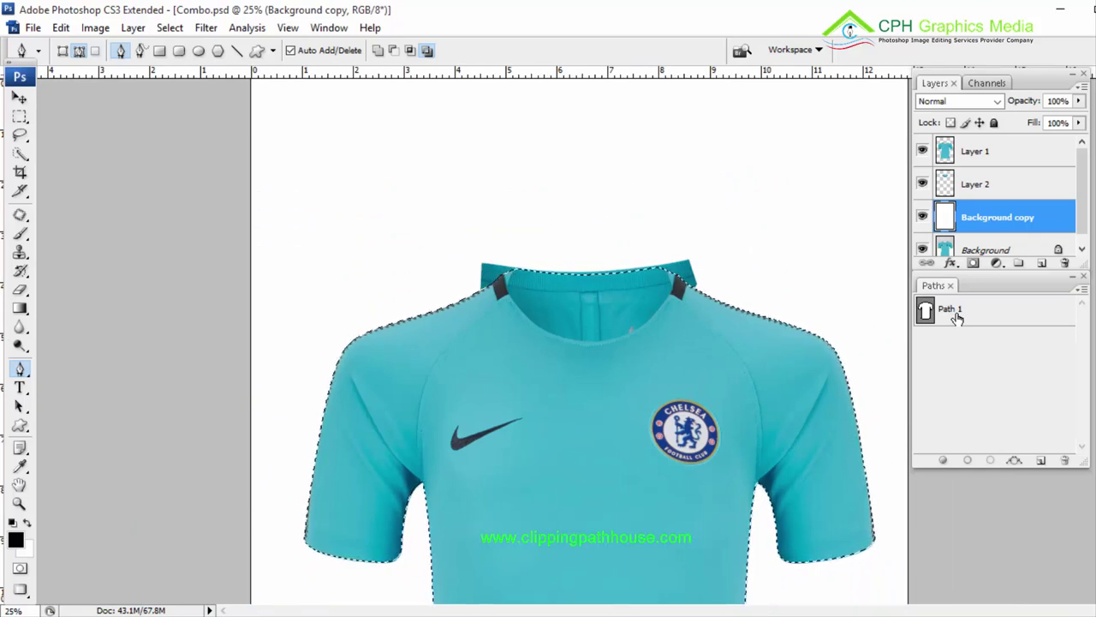
key(ctrl+alt+d)
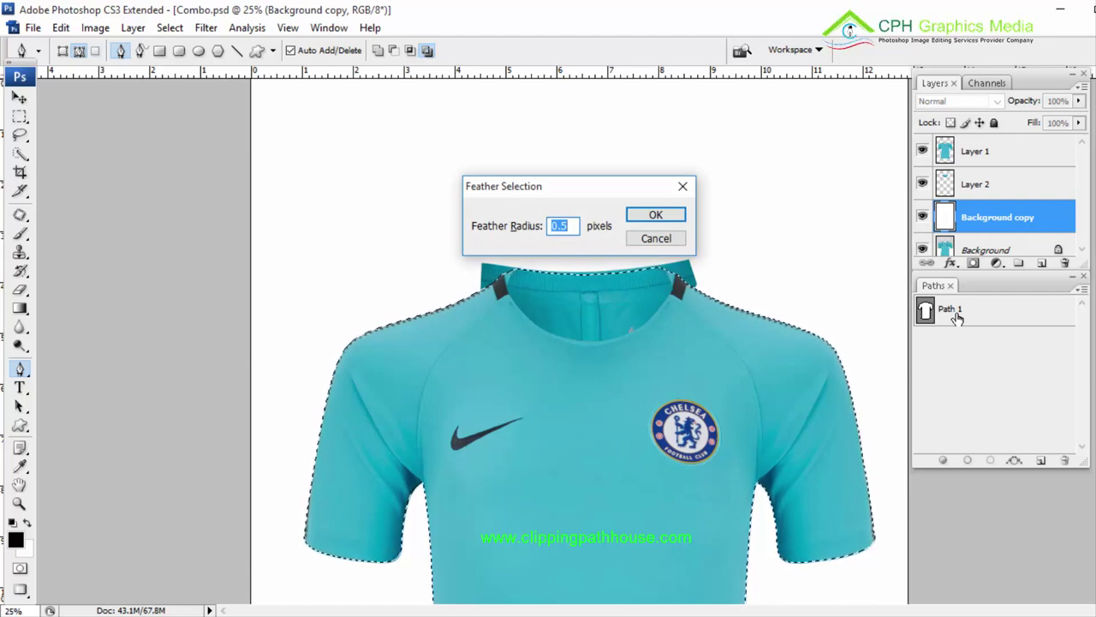
key(Return)
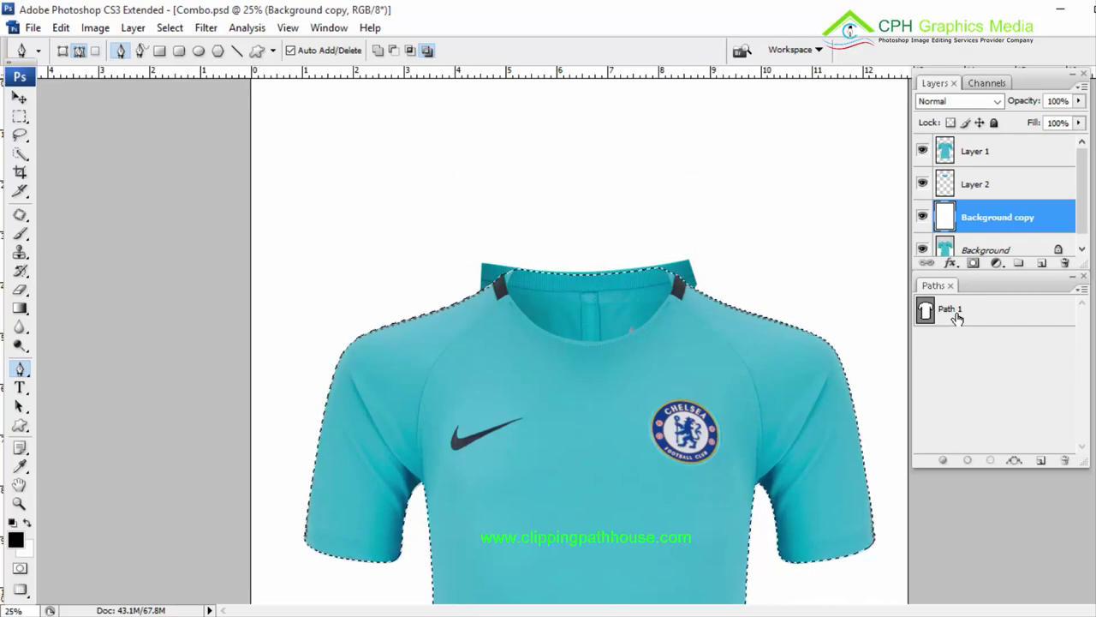
Step: Invert the shirt selection and feather the inverted selection by 0.5 pixels
key(ctrl+shift+i)
key(alt+ctrl+d)
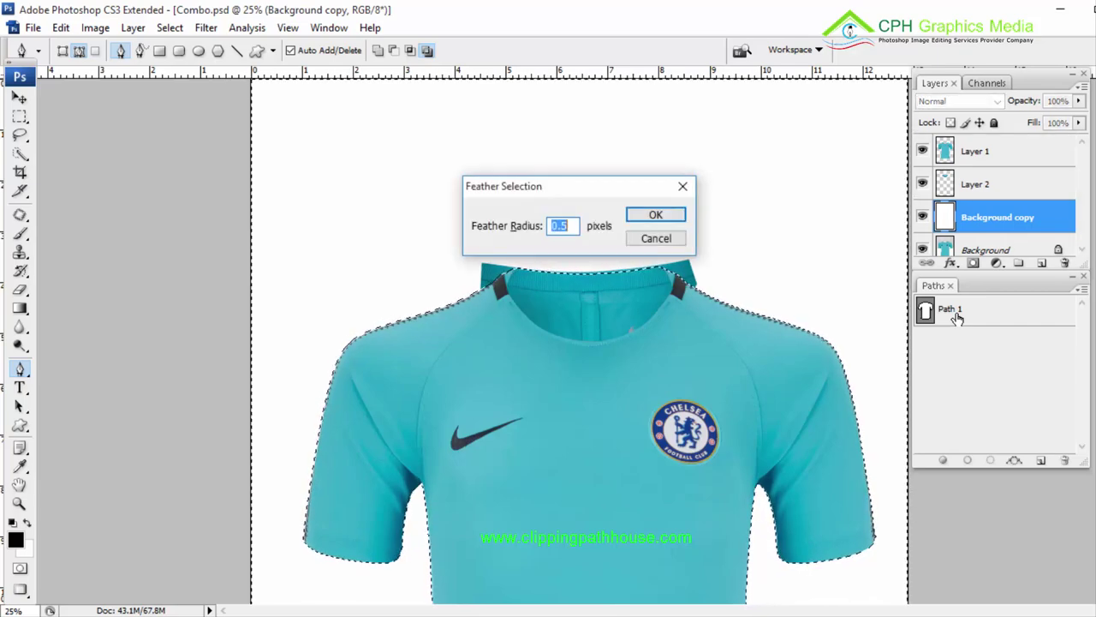
key(Return)
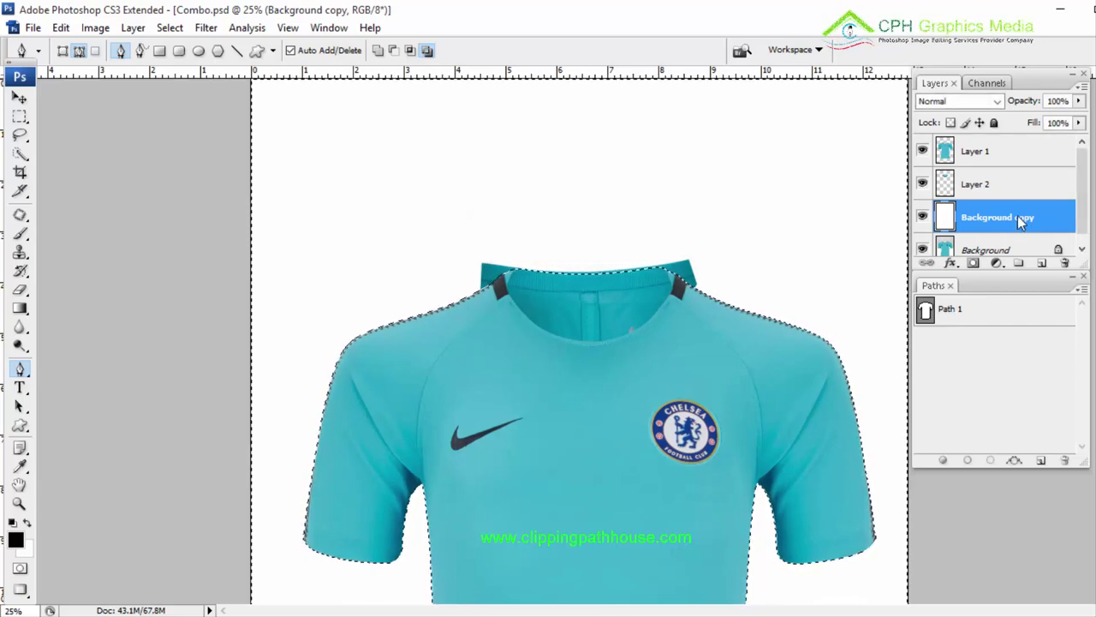
Step: Delete the excess outside the shirt outline on Layer 2 and on Layer 1 around the collar, and deselect
click(998, 186)
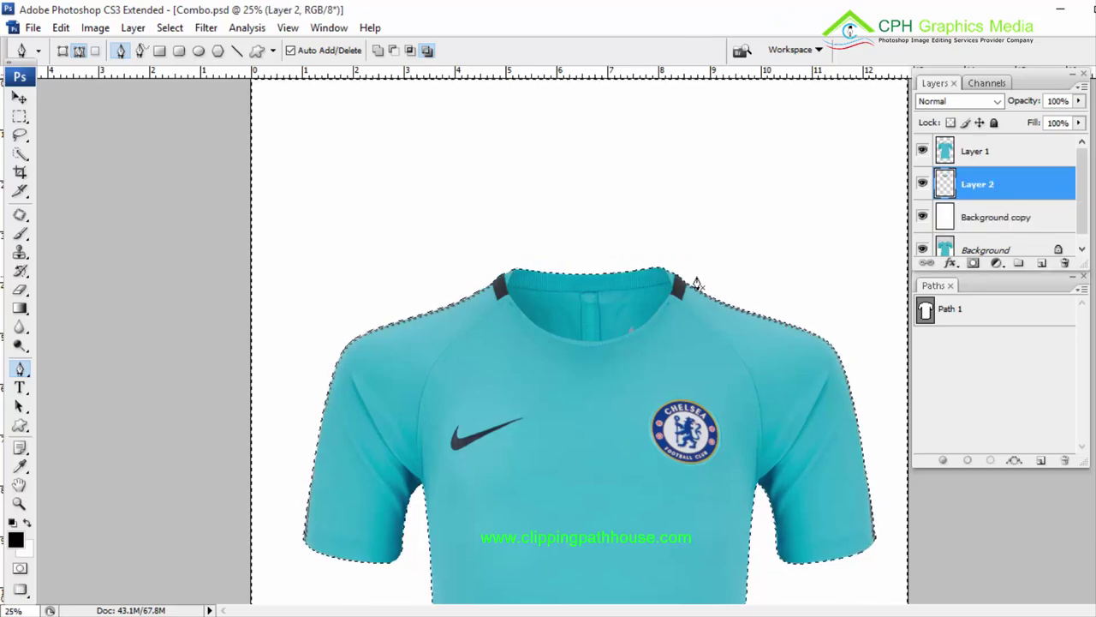
drag(389, 214, 741, 387)
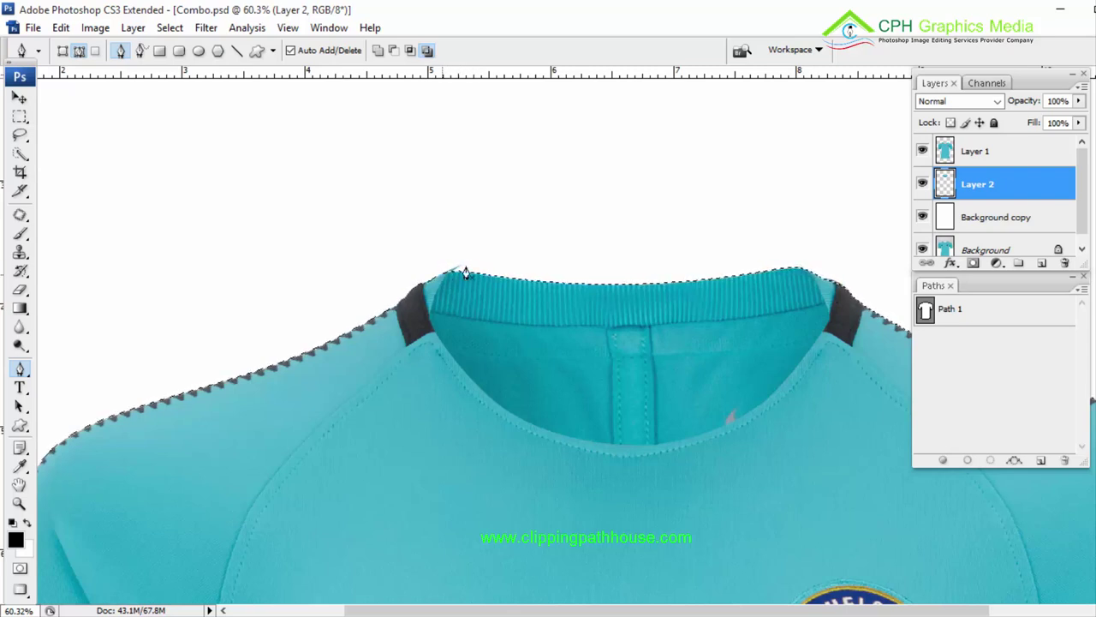
click(1010, 152)
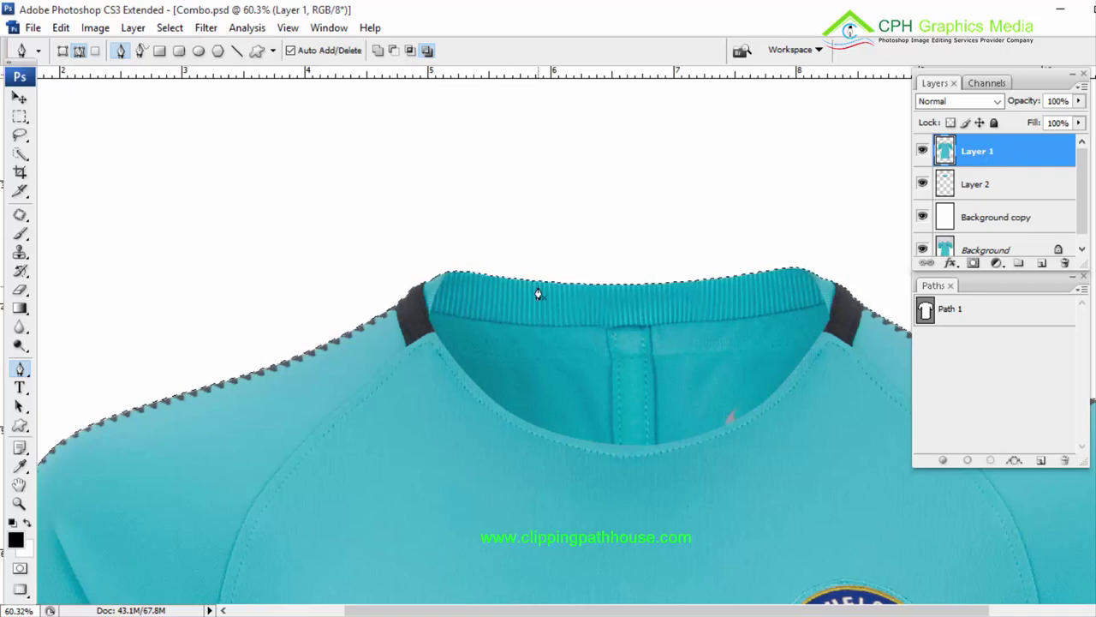
key(ctrl+minus)
key(ctrl+minus)
key(ctrl+minus)
key(ctrl+minus)
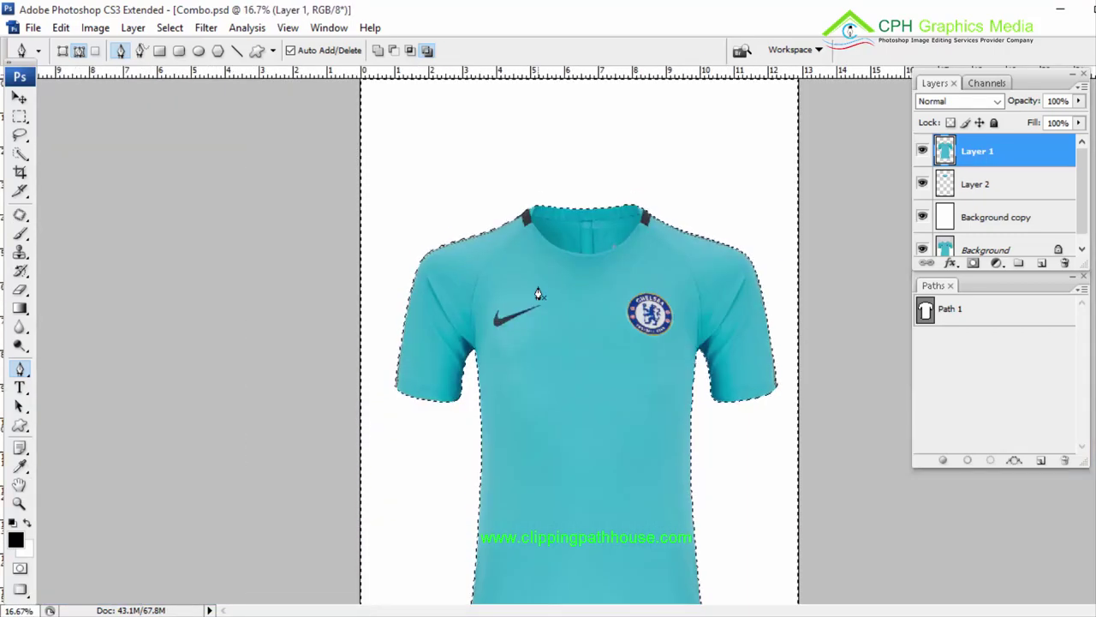
Step: Add a new empty layer directly above Layer 2 for shading the inner neck
drag(490, 228, 770, 325)
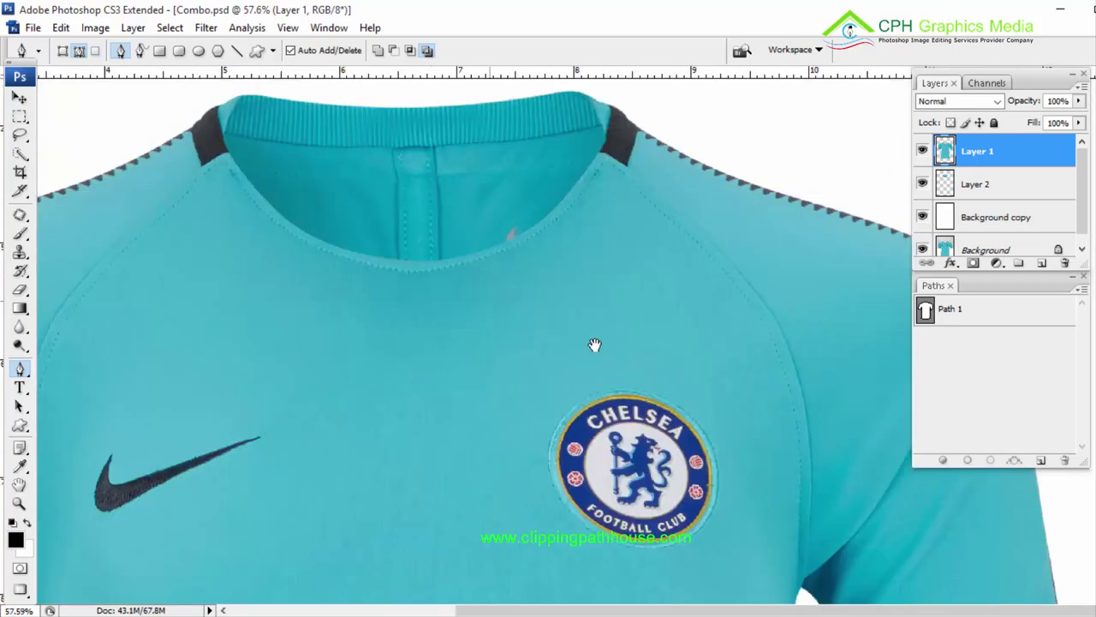
drag(486, 273, 600, 319)
click(1000, 185)
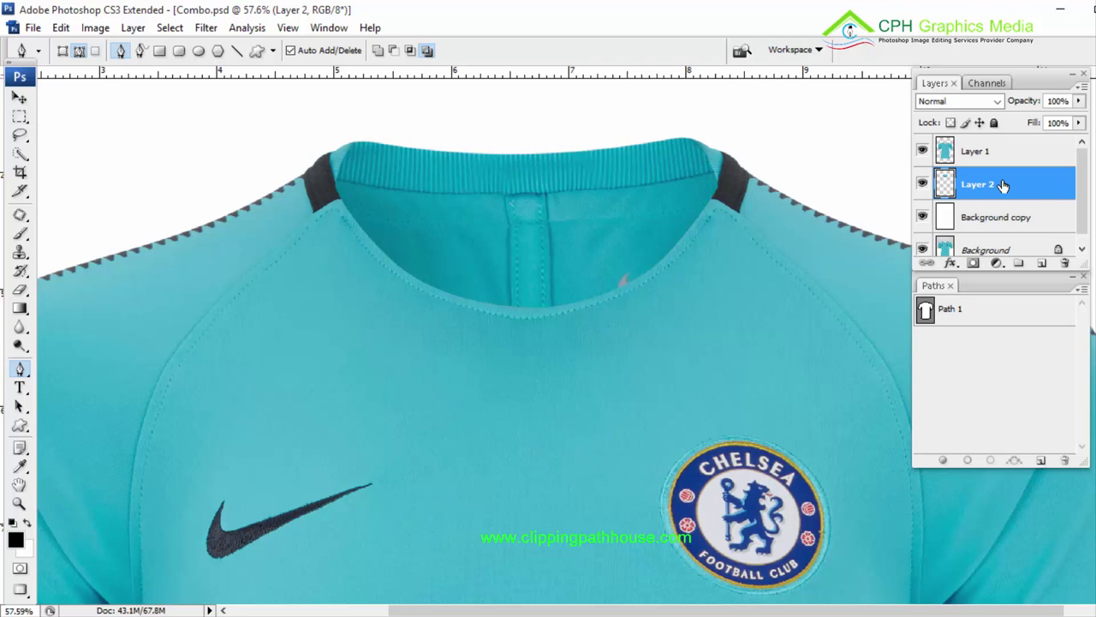
click(1043, 264)
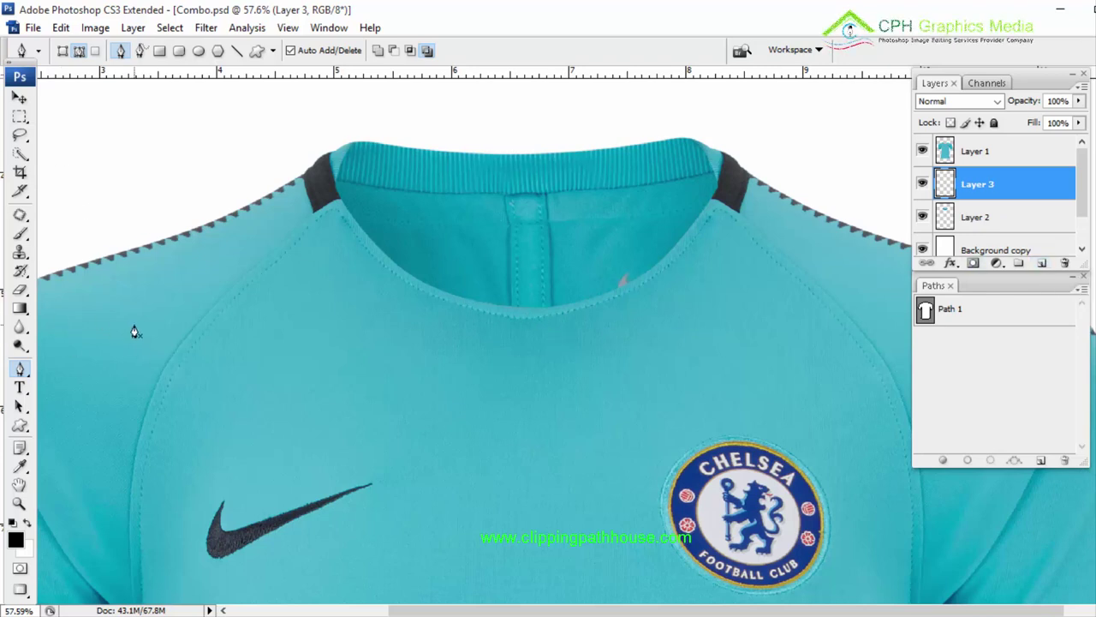
Step: Set up the Brush tool with a 125 px diameter and 27% hardness
key(b)
right_click(22, 236)
click(96, 234)
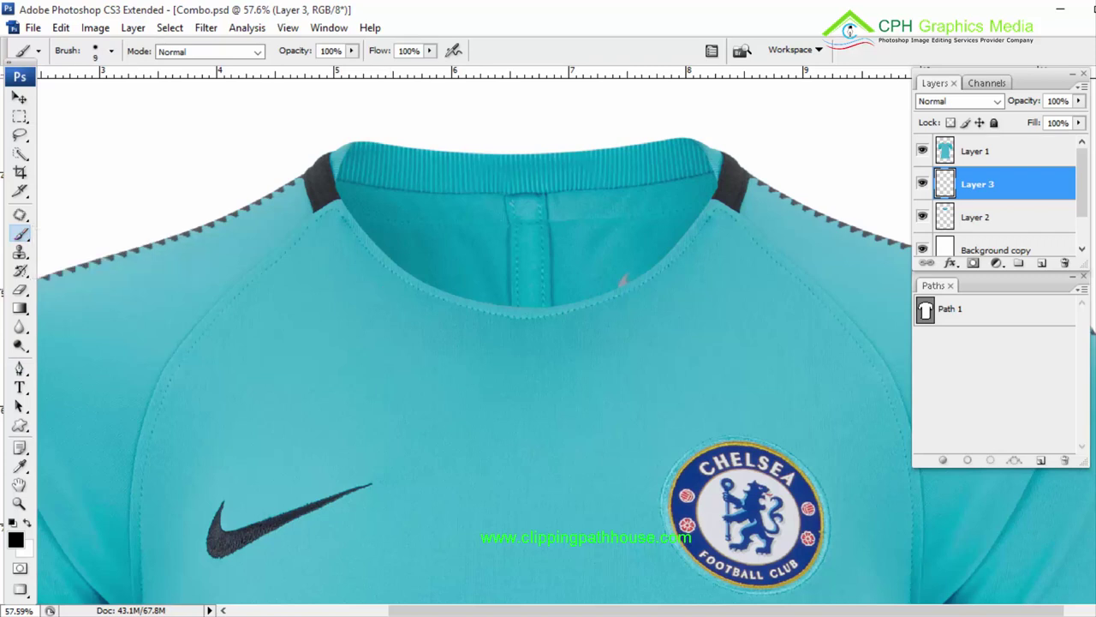
key(bracketright)
key(bracketright)
key(bracketright)
key(bracketright)
key(bracketright)
key(bracketright)
key(bracketright)
key(bracketright)
key(bracketright)
key(bracketright)
right_click(415, 289)
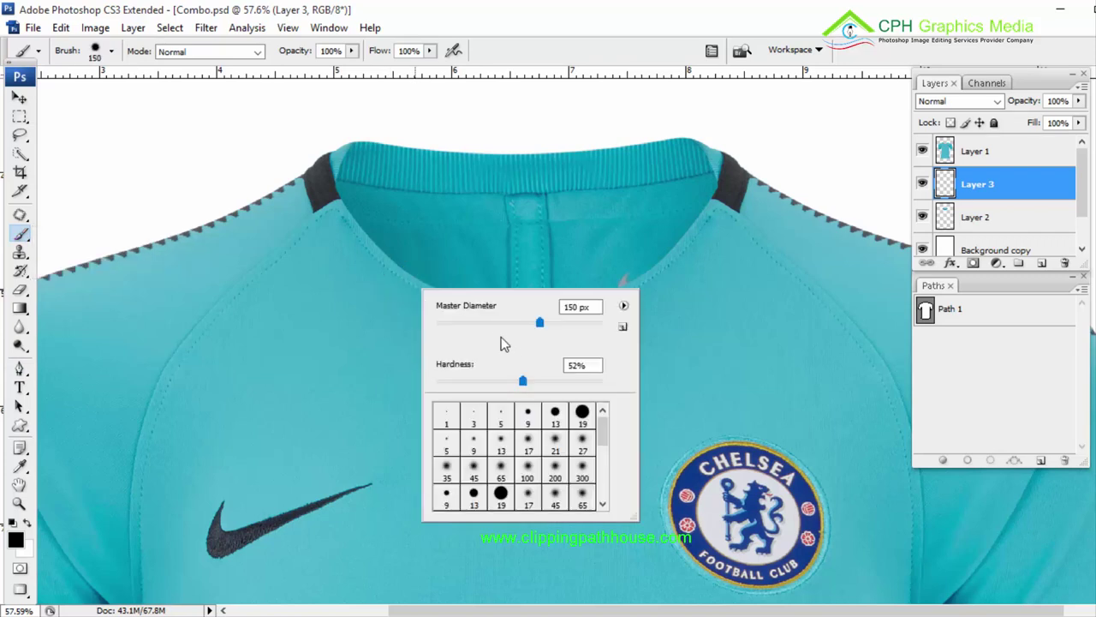
mouse_move(546, 322)
mouse_down()
mouse_move(484, 322)
mouse_move(529, 324)
mouse_up()
drag(523, 383, 477, 385)
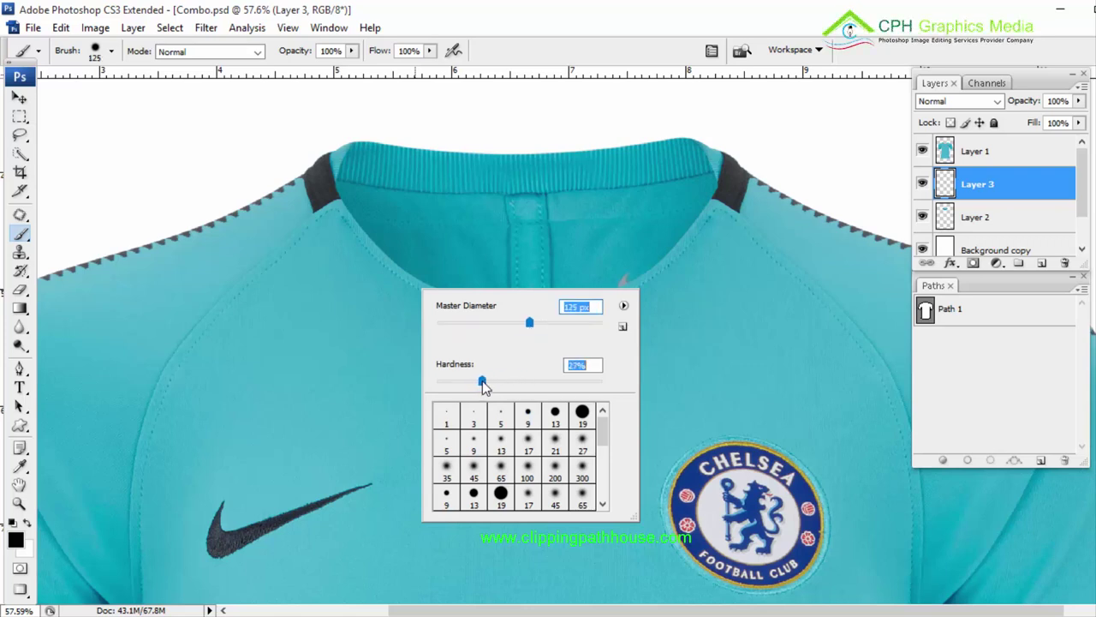
click(329, 246)
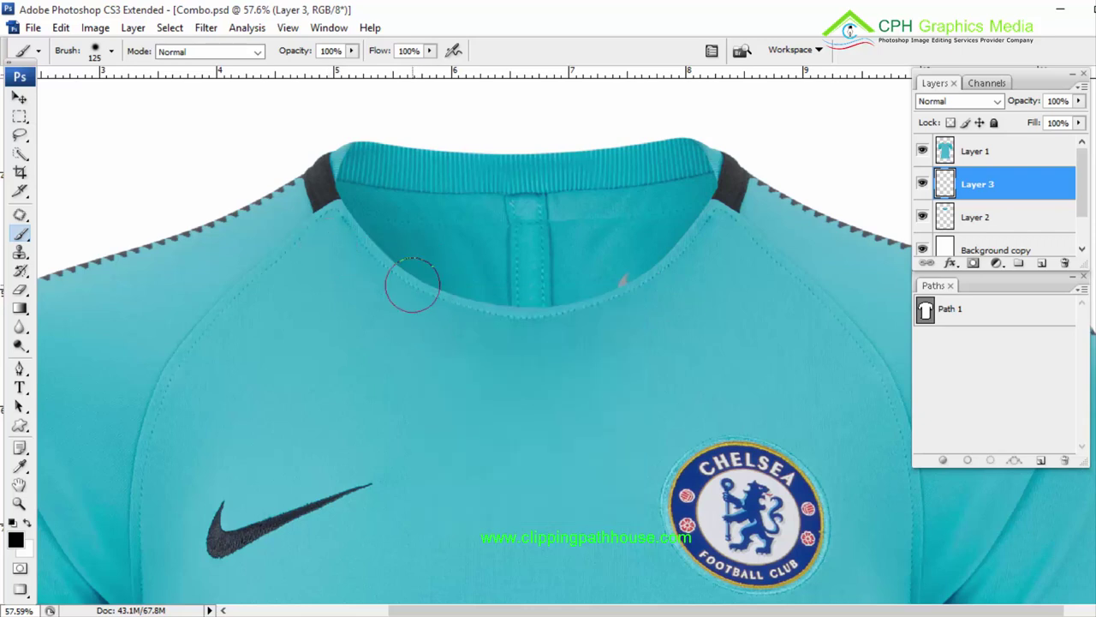
Step: Try a 250 px black brush stroke at 100% opacity inside the neck opening and undo it
key(bracketright)
key(bracketright)
key(bracketright)
key(bracketright)
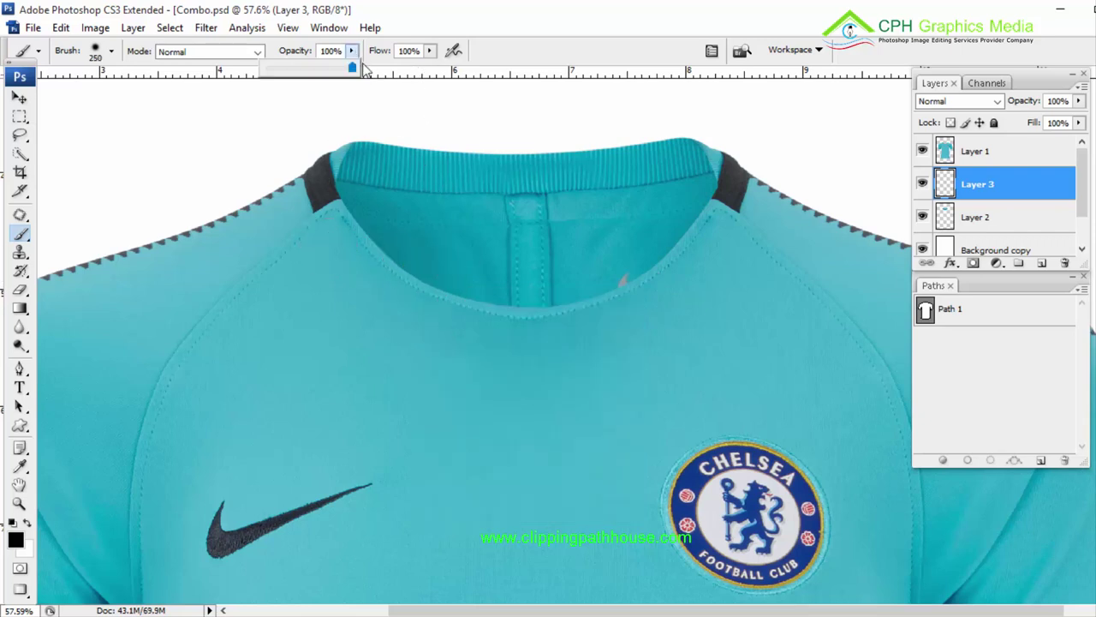
drag(416, 289, 490, 298)
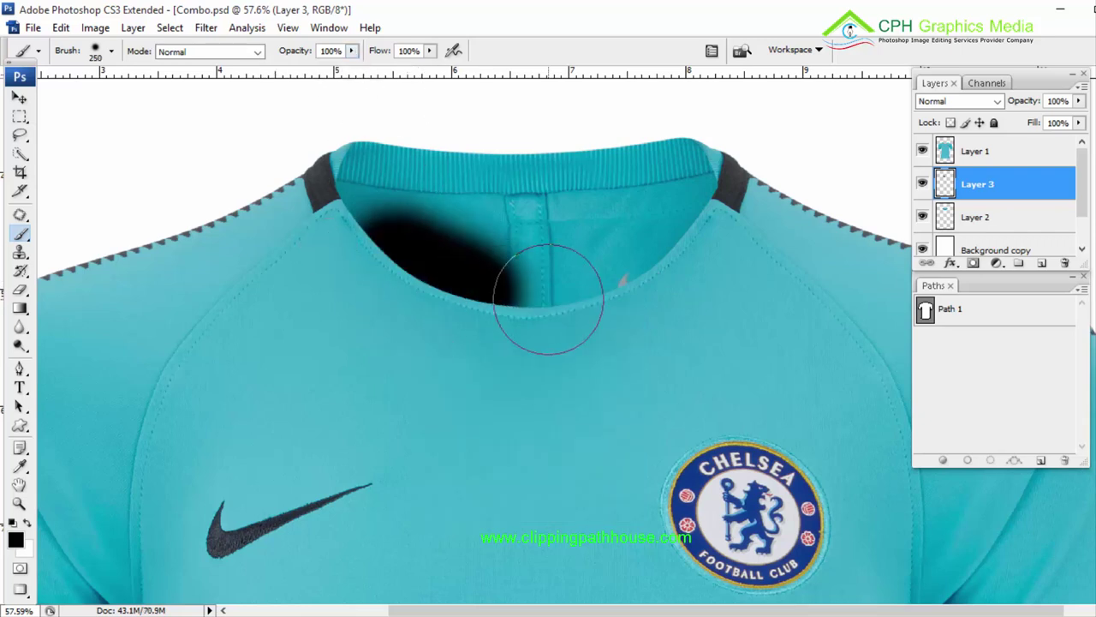
key(ctrl+z)
Step: Paint a soft black shadow inside the neck opening on Layer 3 with a 500 px brush at 11% opacity, and compare with the layer hidden
click(352, 51)
drag(291, 69, 281, 70)
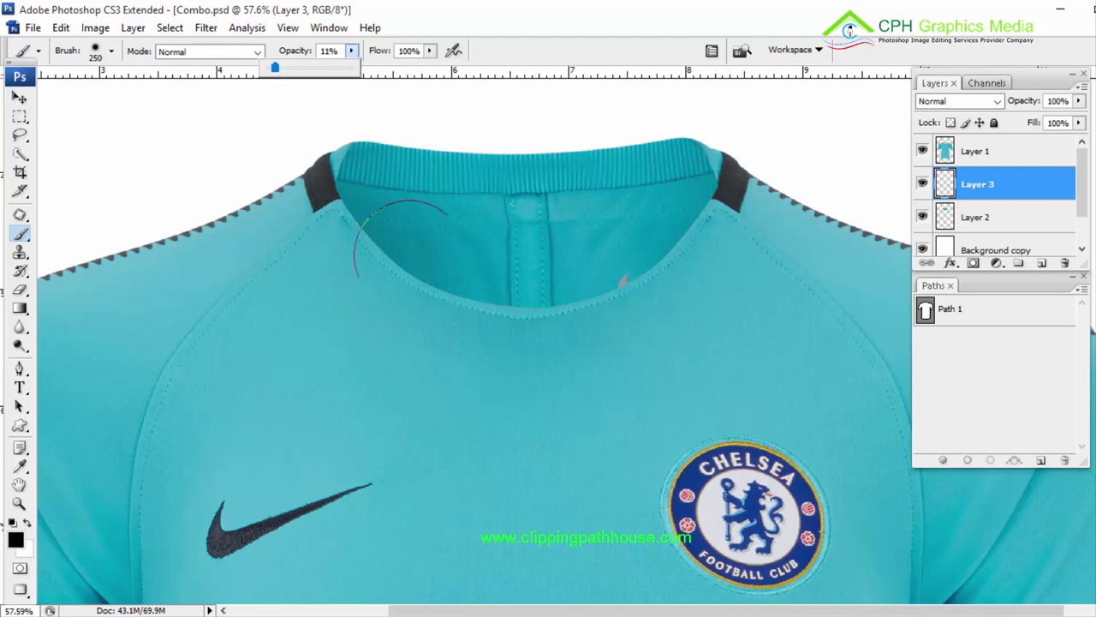
click(352, 254)
key(bracketright)
key(bracketright)
key(bracketright)
mouse_move(342, 306)
mouse_down()
mouse_move(378, 324)
mouse_move(569, 355)
mouse_move(655, 329)
mouse_move(762, 248)
mouse_up()
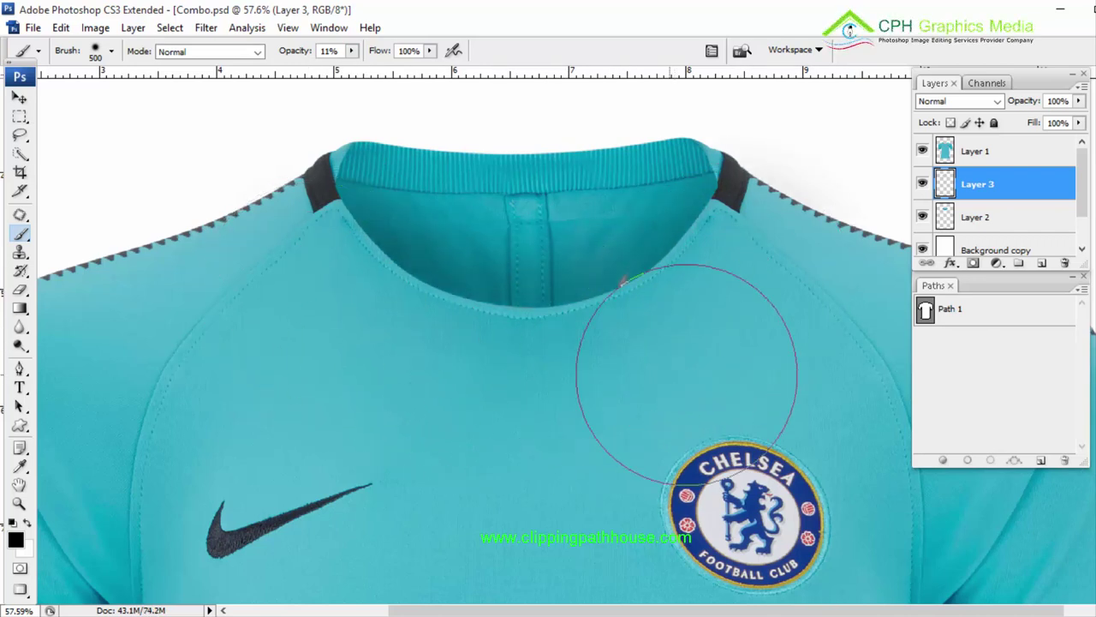
click(923, 184)
click(922, 184)
click(923, 184)
click(922, 184)
Step: Set up the Eraser tool with a 500 px brush at 20% opacity for Layer 3
key(ctrl+minus)
key(ctrl+minus)
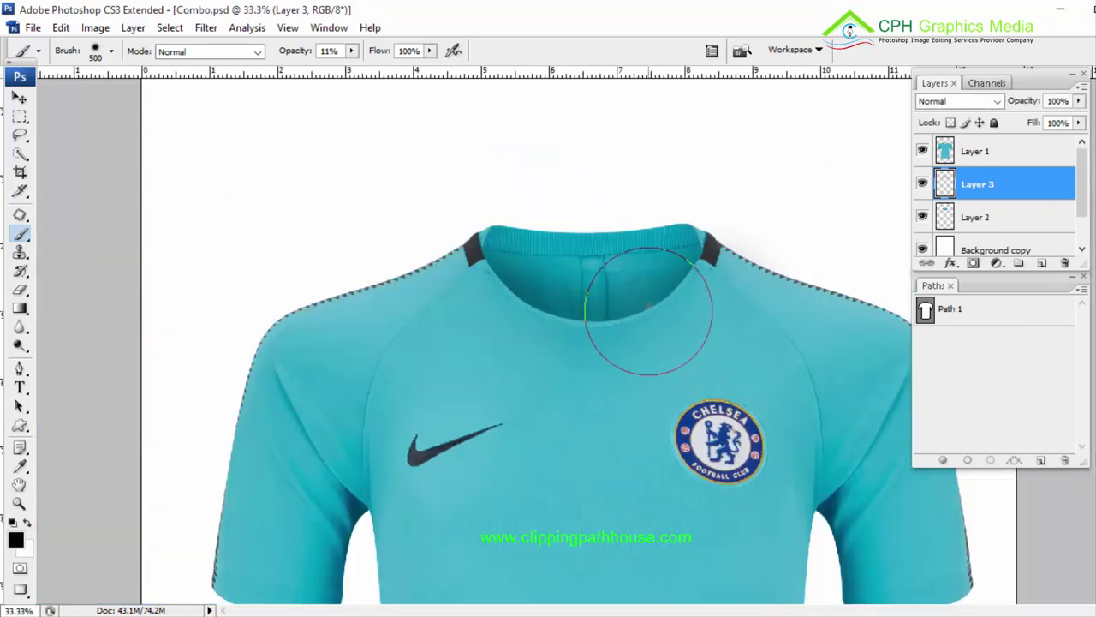
key(e)
key(bracketright)
key(bracketright)
key(bracketright)
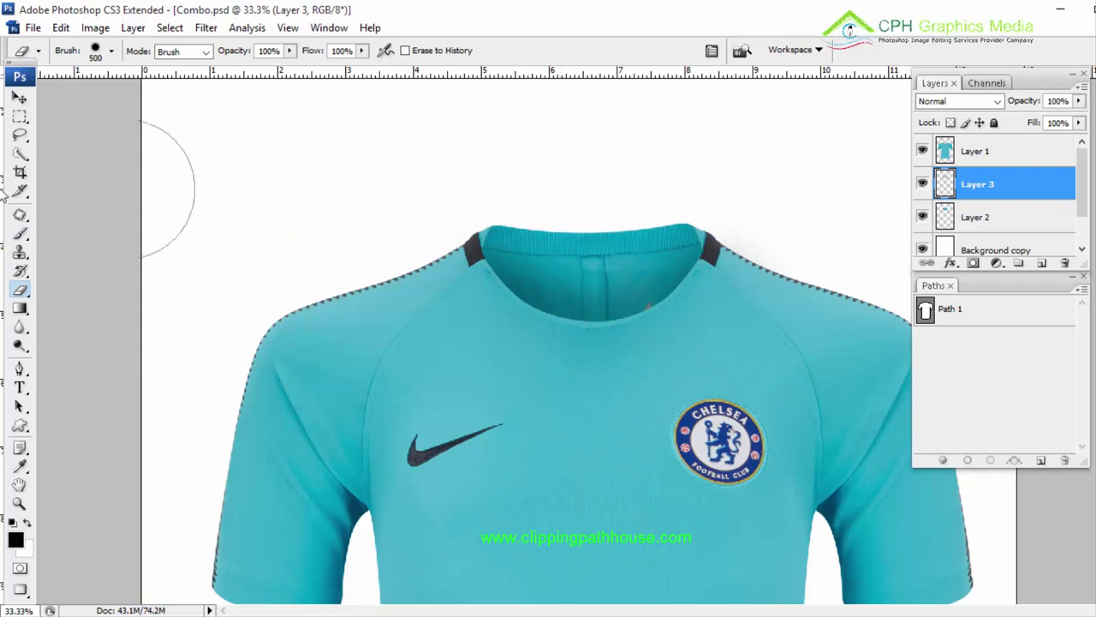
click(290, 50)
drag(294, 69, 216, 74)
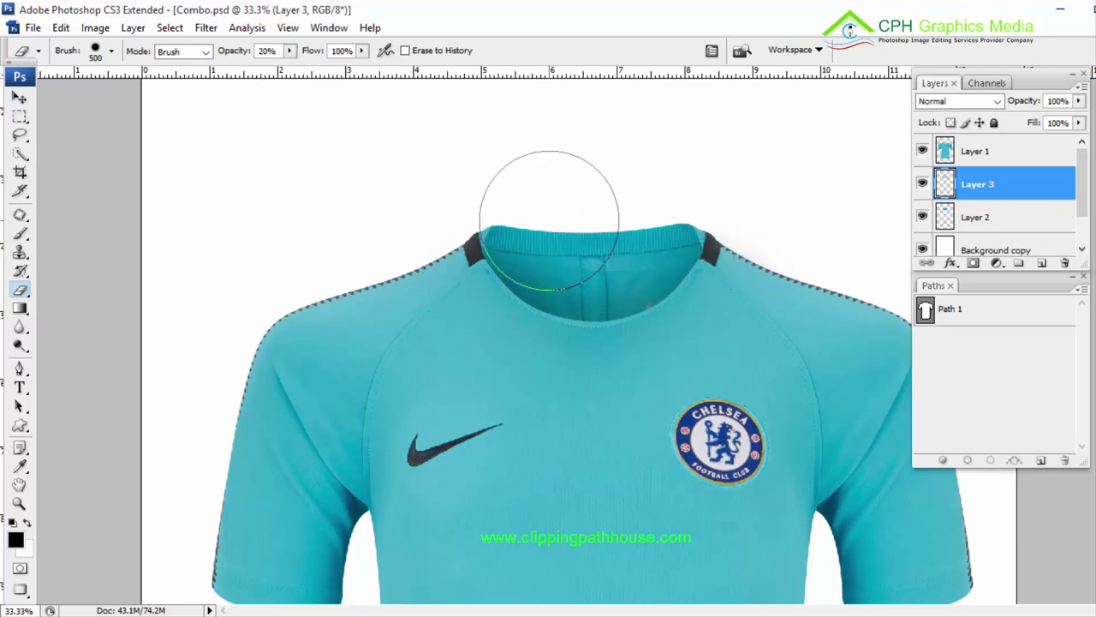
Step: Compare the inner neck with Layer 3's shadow hidden and shown
click(922, 183)
click(922, 184)
click(922, 184)
click(922, 183)
Step: Load Path 1 as a selection and clear Layer 3's shadow spill outside the shirt outline
ctrl+click(924, 310)
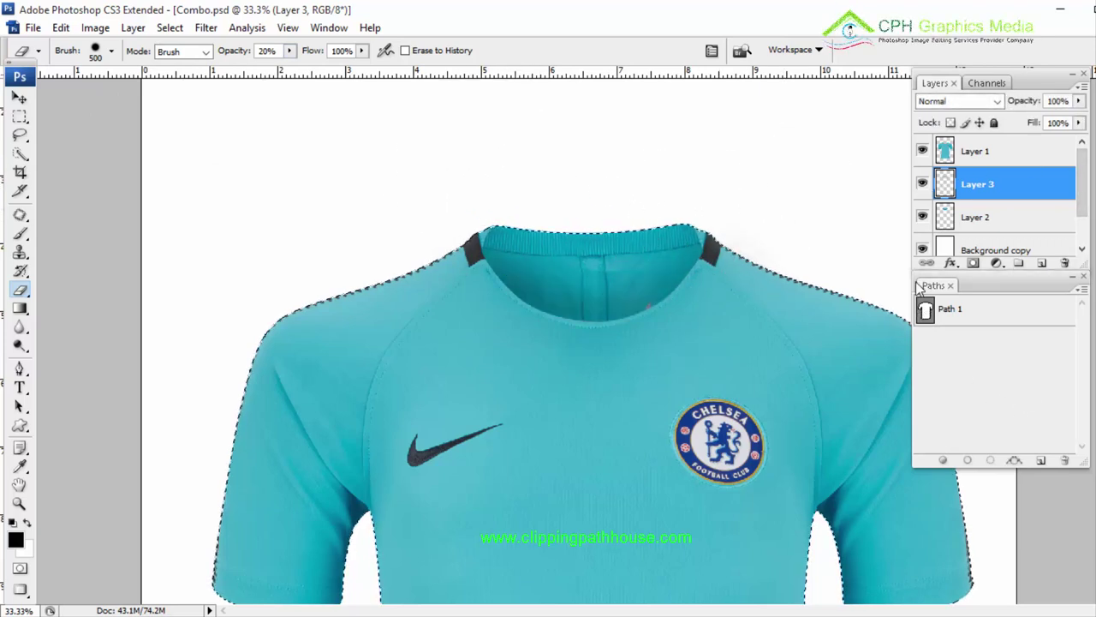
key(ctrl+alt+d)
key(Return)
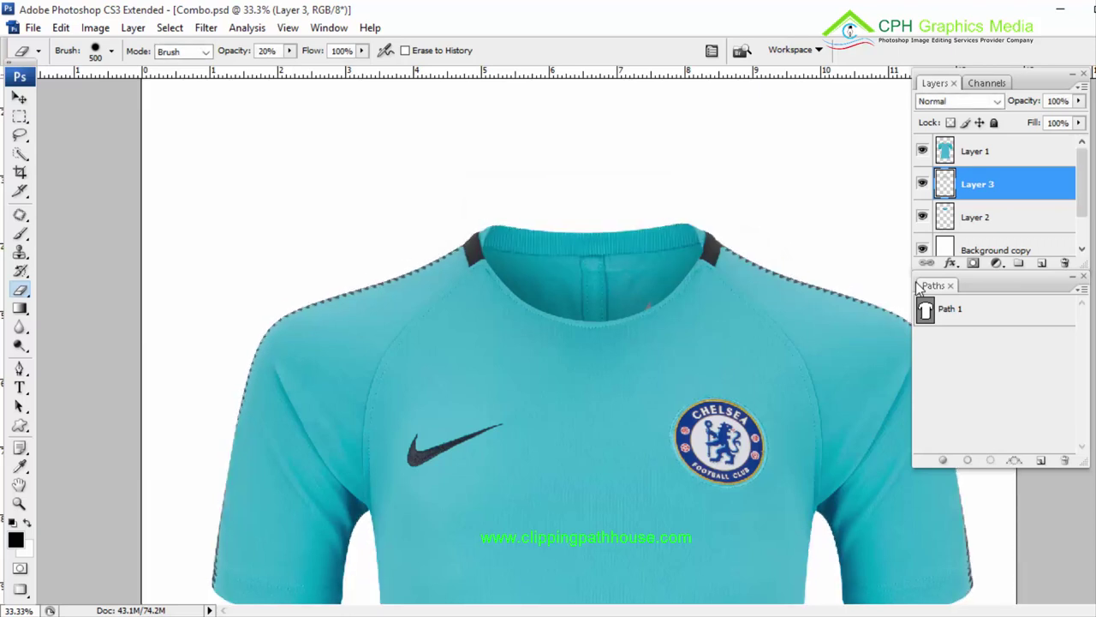
Step: Merge Layer 1, Layer 3 and Layer 2 into a single shirt layer
key(ctrl+0)
click(1031, 219)
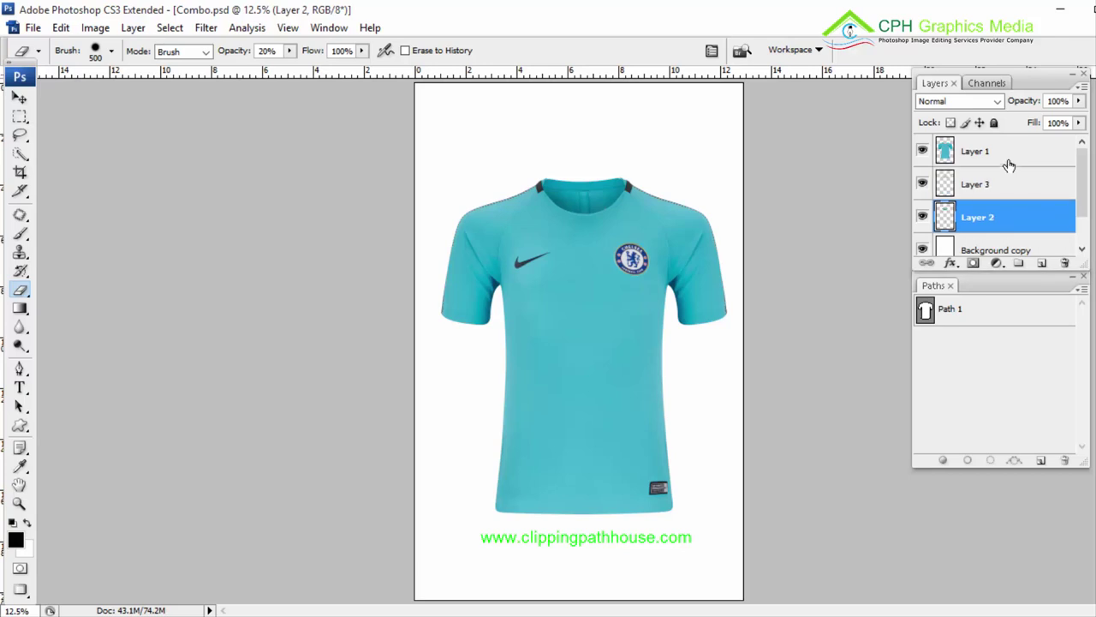
shift+click(1015, 155)
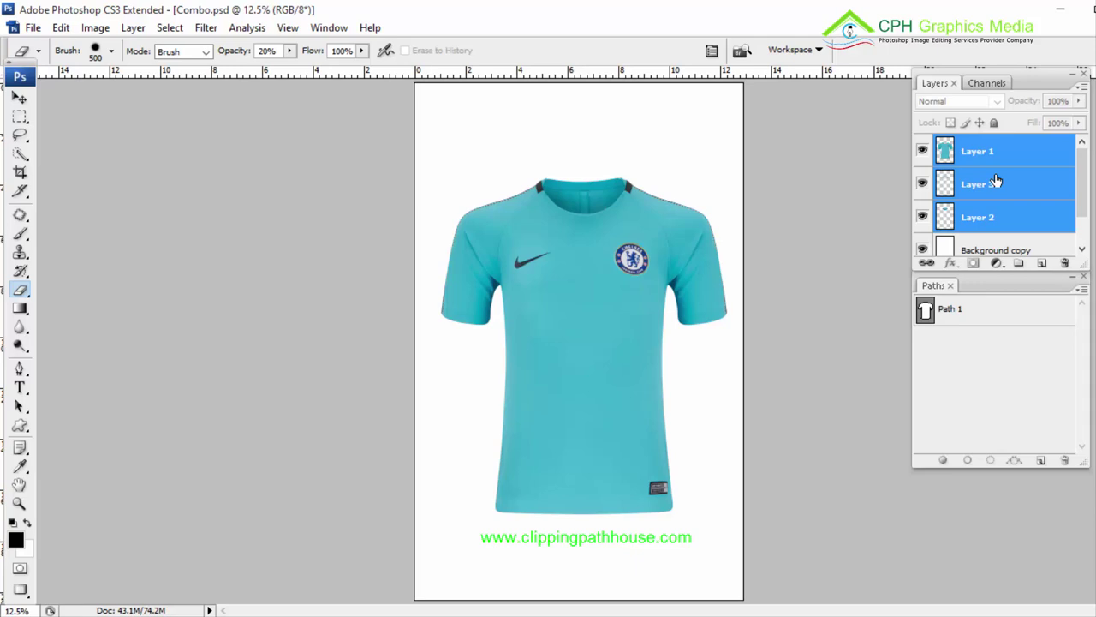
key(ctrl+e)
Step: Delete the white Background copy layer and check the merged shirt layer over the original photo
click(1012, 194)
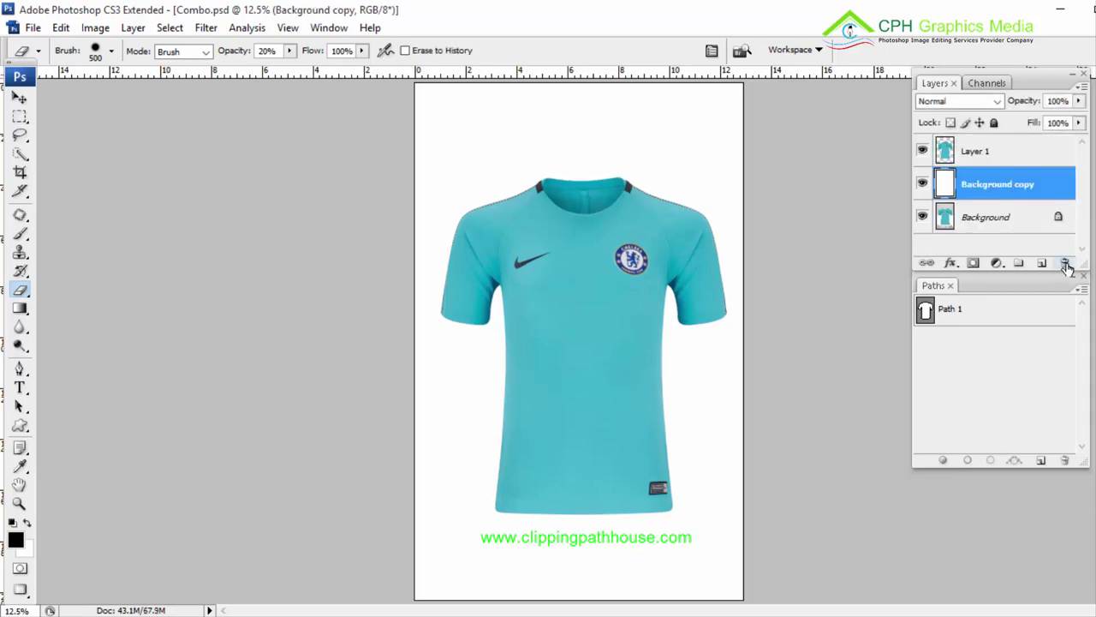
click(1065, 264)
click(922, 151)
click(921, 150)
Step: Compare the shirt's neck area with the Background layer hidden and shown
drag(436, 192, 729, 274)
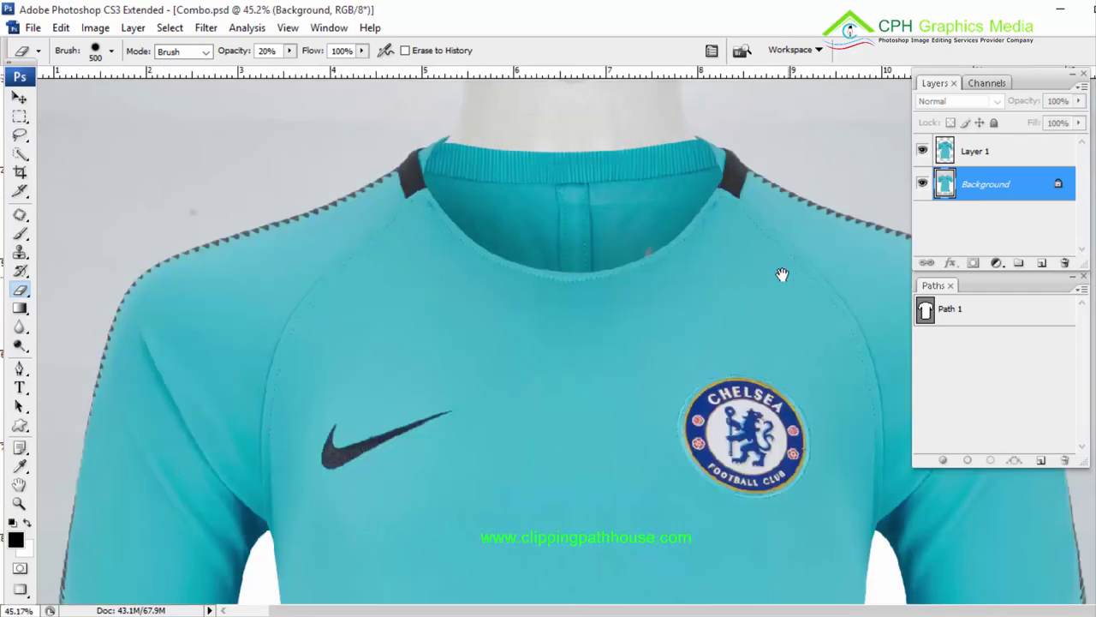
click(922, 184)
click(922, 184)
click(922, 184)
click(923, 184)
click(922, 184)
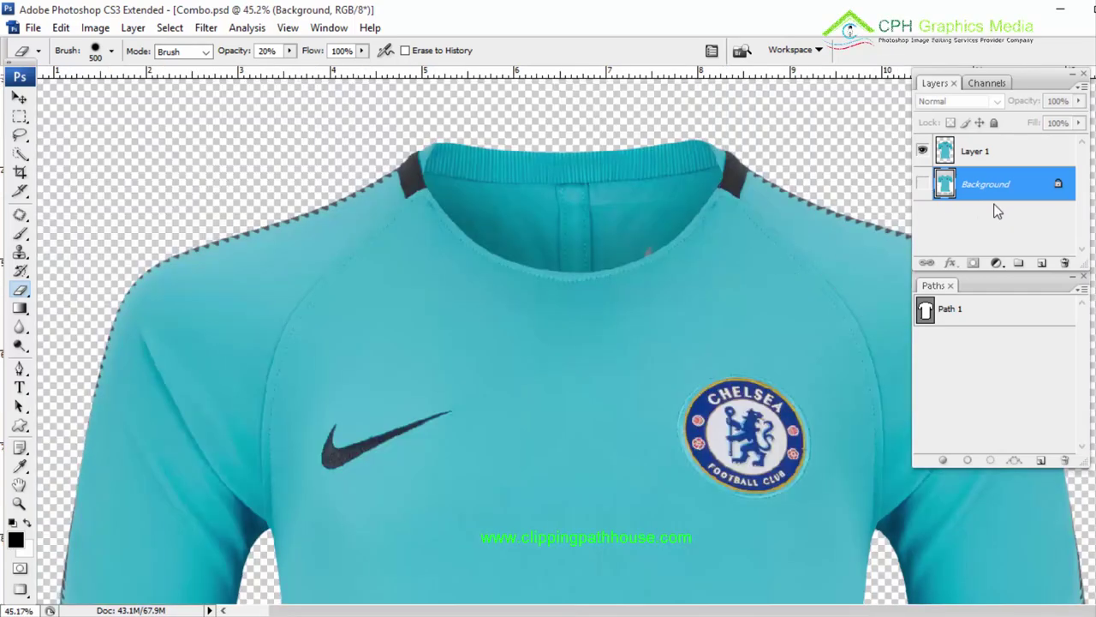
click(922, 184)
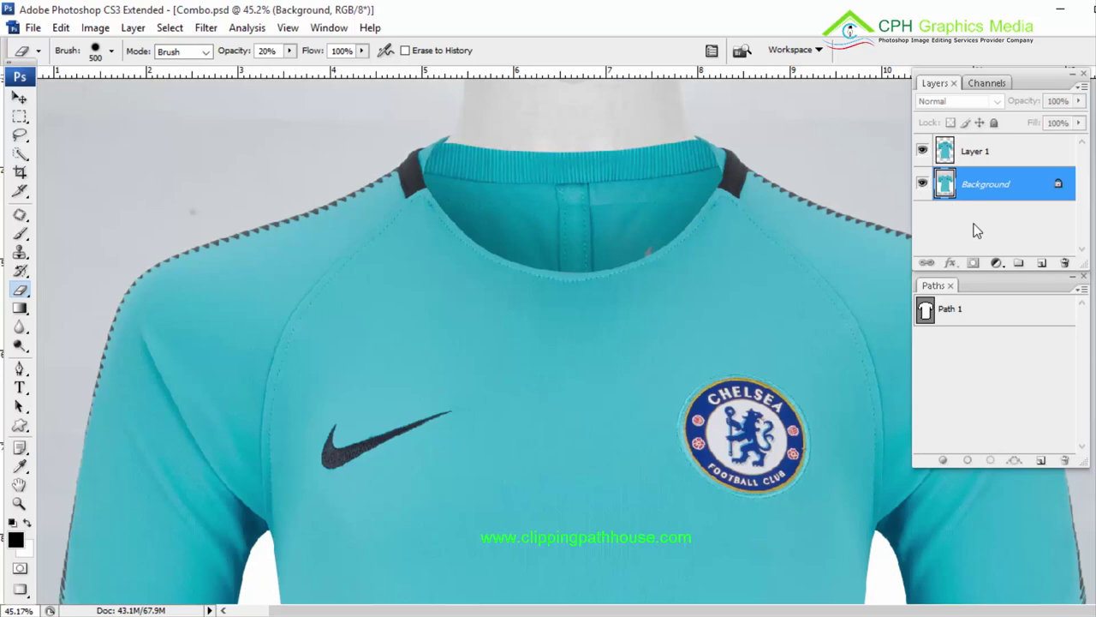
Step: Duplicate the Background layer and fill the copy with white beneath the merged shirt
key(ctrl+j)
key(ctrl+BackSpace)
key(ctrl+0)
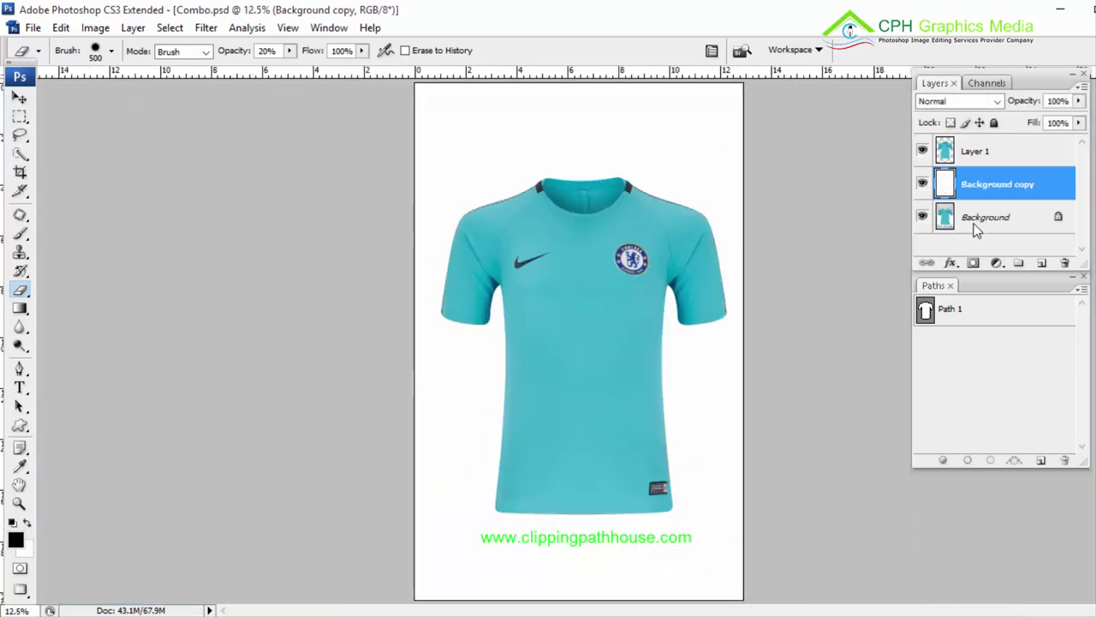
Step: View the shirt on transparency, delete the Background copy layer, and show the original Background again
click(922, 184)
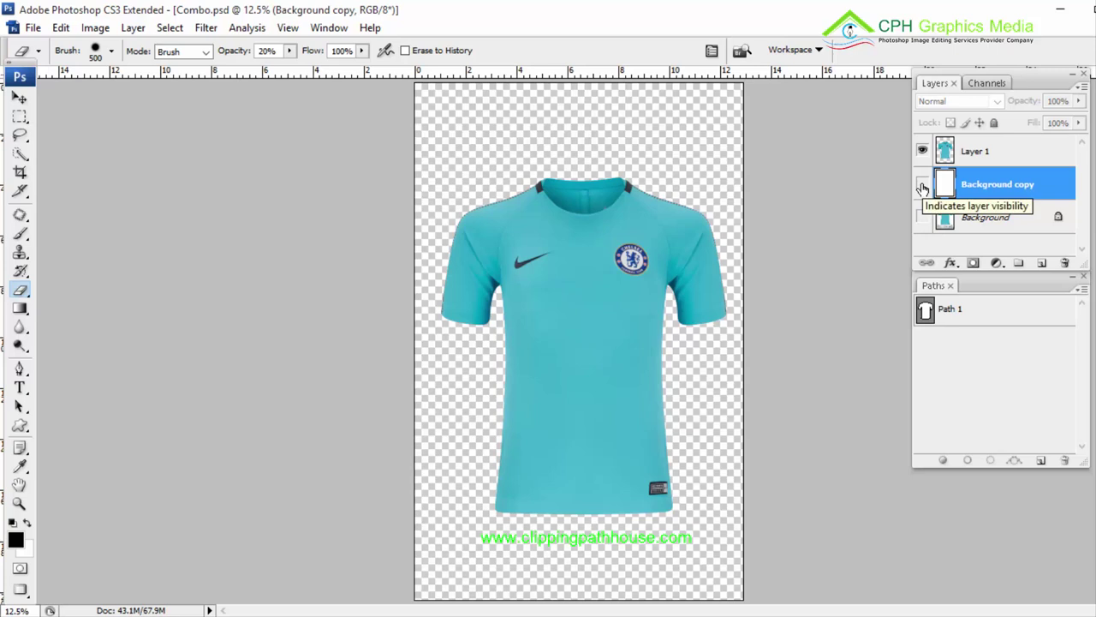
click(993, 155)
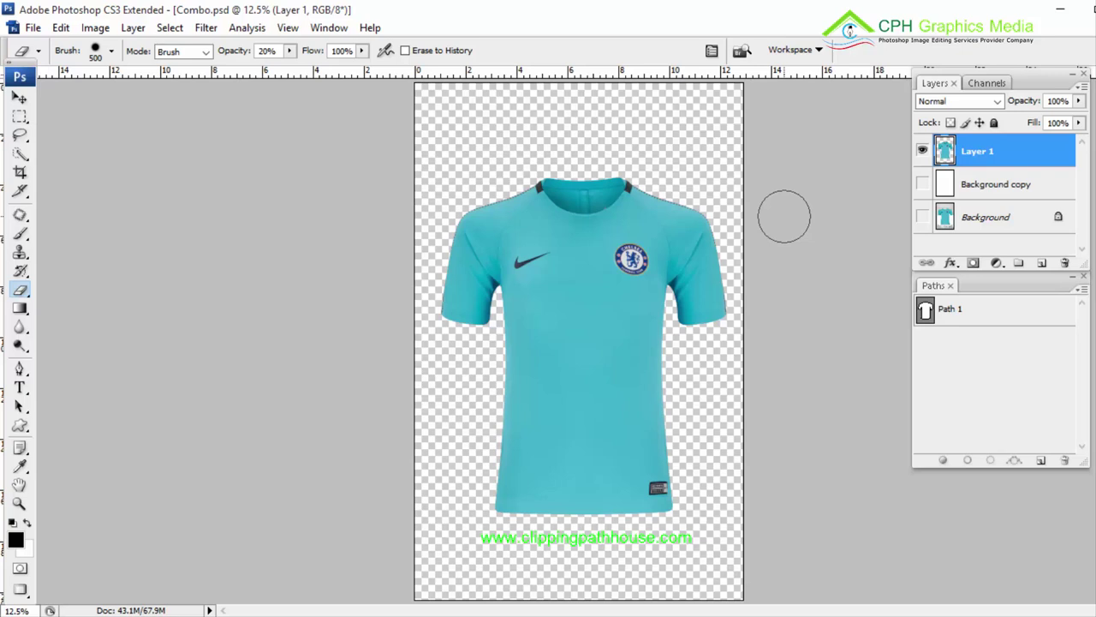
drag(1017, 190, 1064, 263)
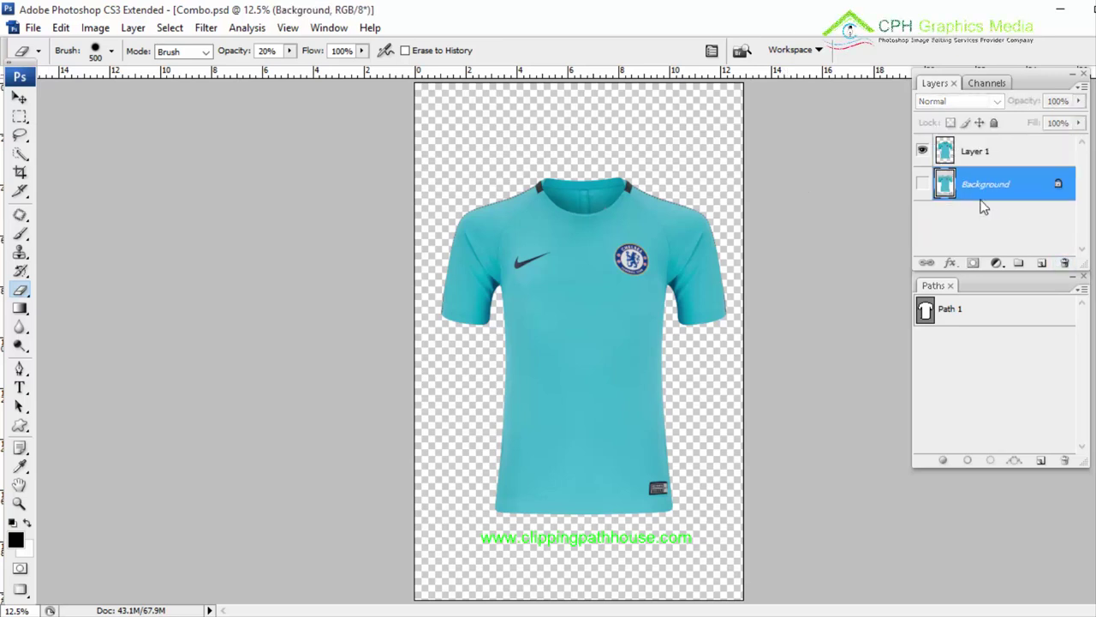
click(922, 184)
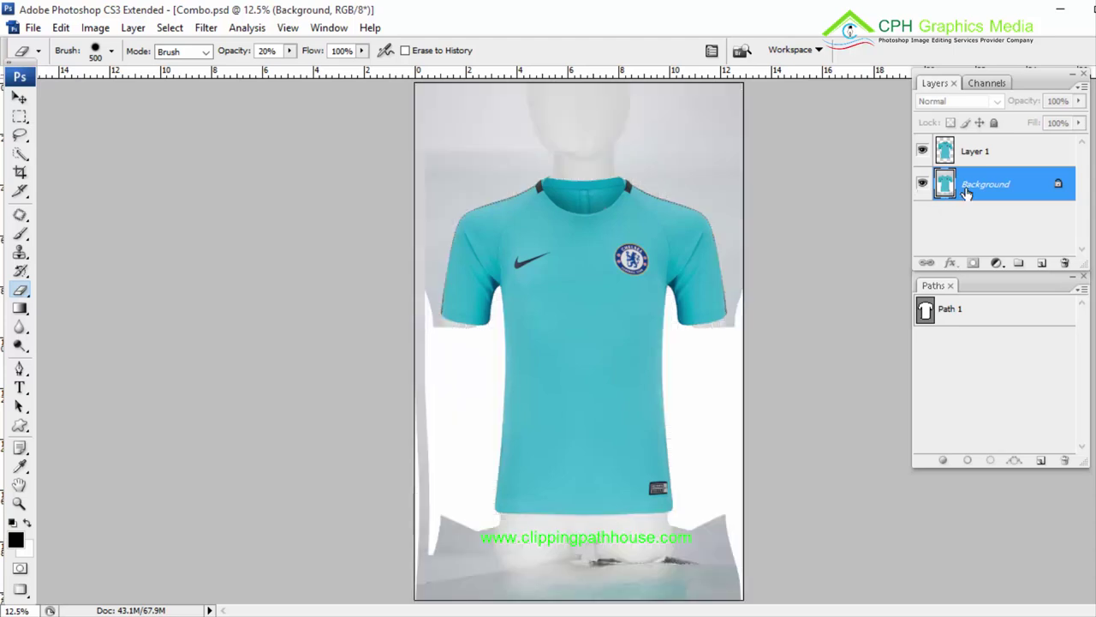
Step: Recreate the white Background copy from the Background layer and check the foreground colour without changing it
key(ctrl+z)
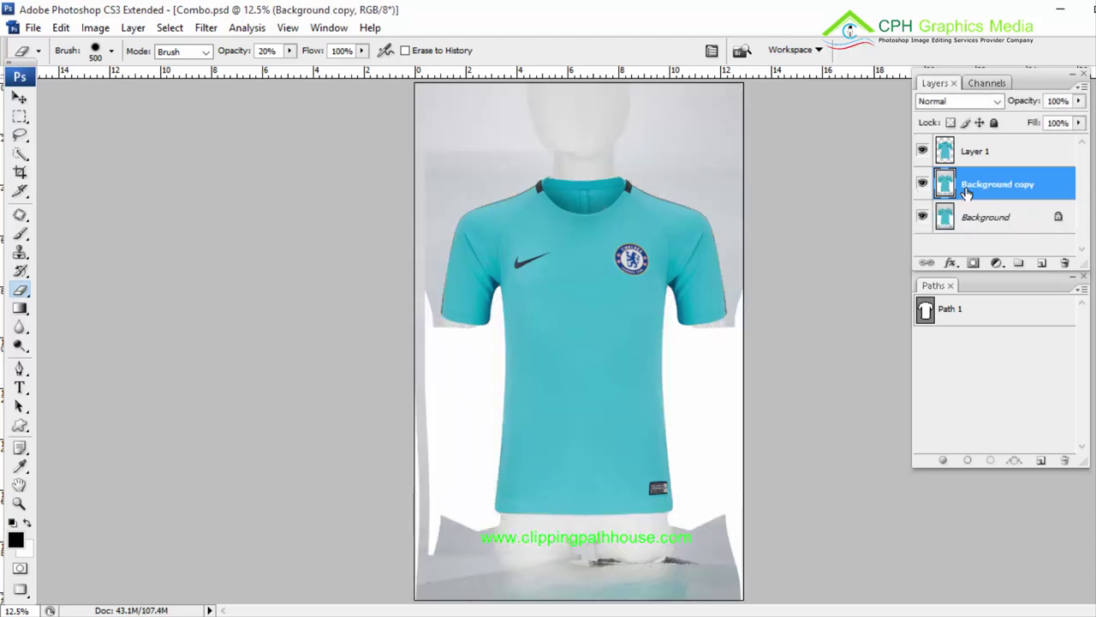
key(ctrl+alt+z)
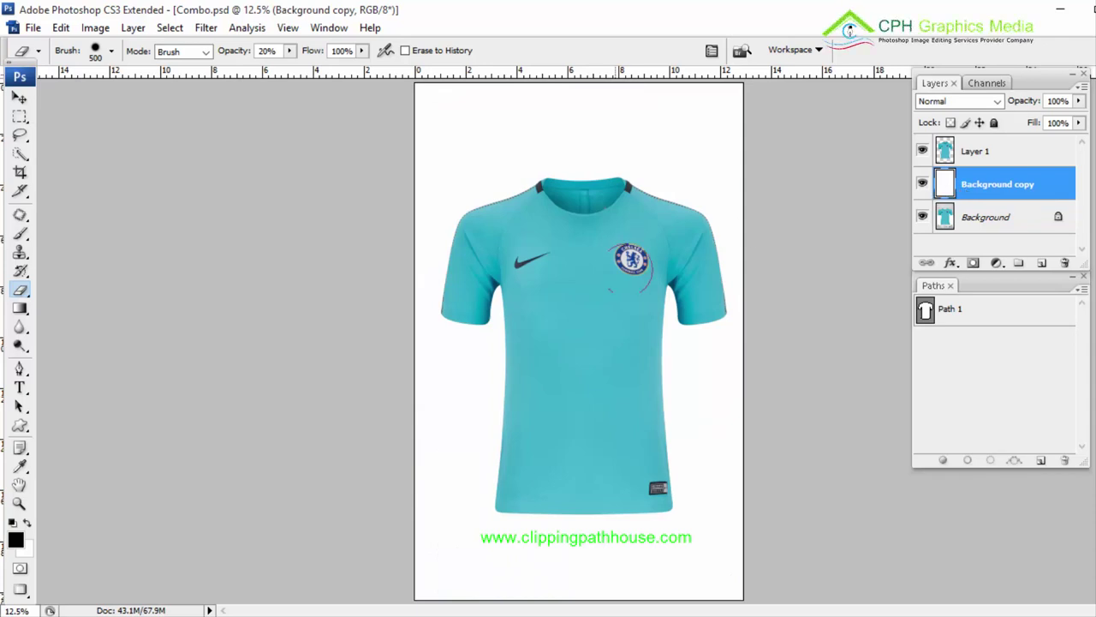
click(17, 541)
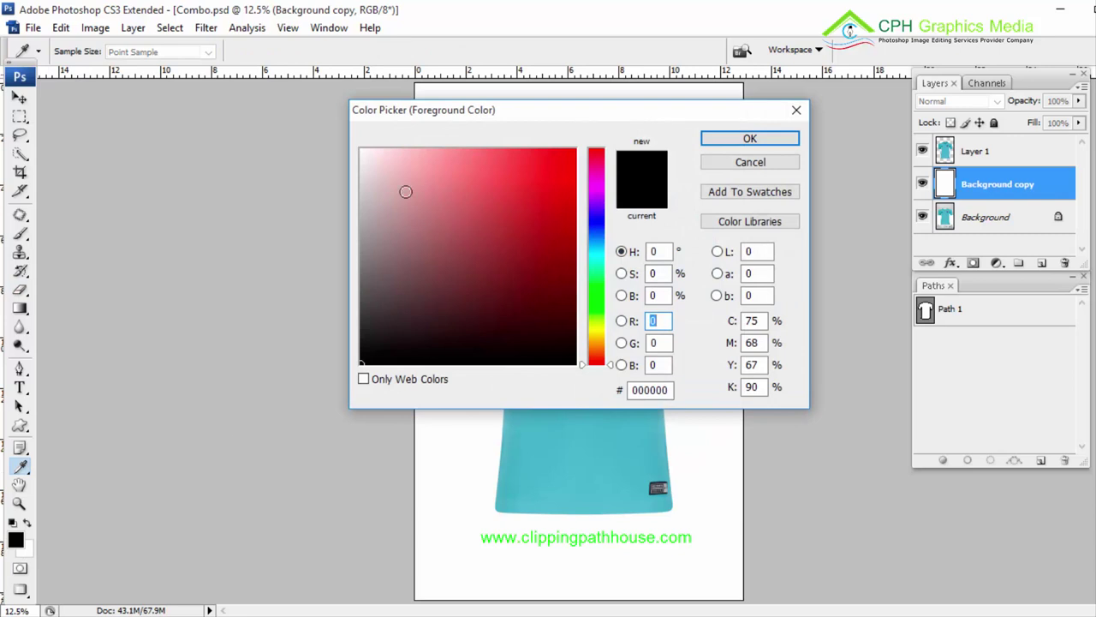
click(797, 110)
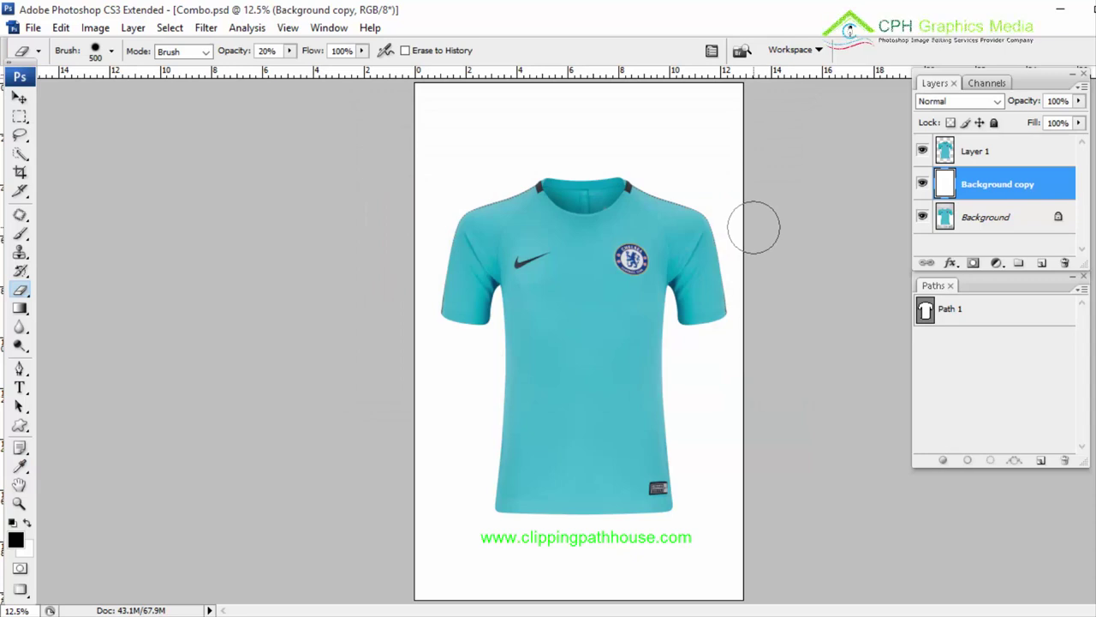
Step: Compare the shirt on white with the original mannequin photo by hiding and showing the Background copy layer
click(922, 184)
click(922, 184)
click(923, 184)
click(922, 184)
click(922, 151)
Step: Inspect the inner neck and collar up close, and review the whole shirt against the white background
drag(477, 181, 826, 214)
drag(386, 177, 846, 377)
drag(780, 350, 771, 401)
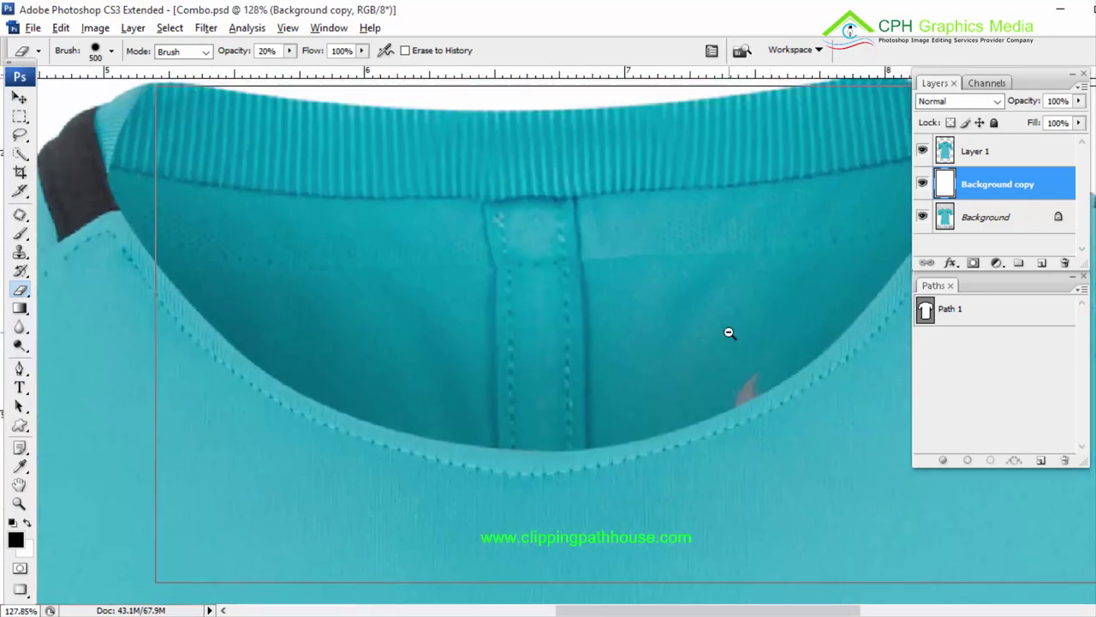
alt+click(722, 321)
alt+click(707, 313)
drag(549, 305, 670, 257)
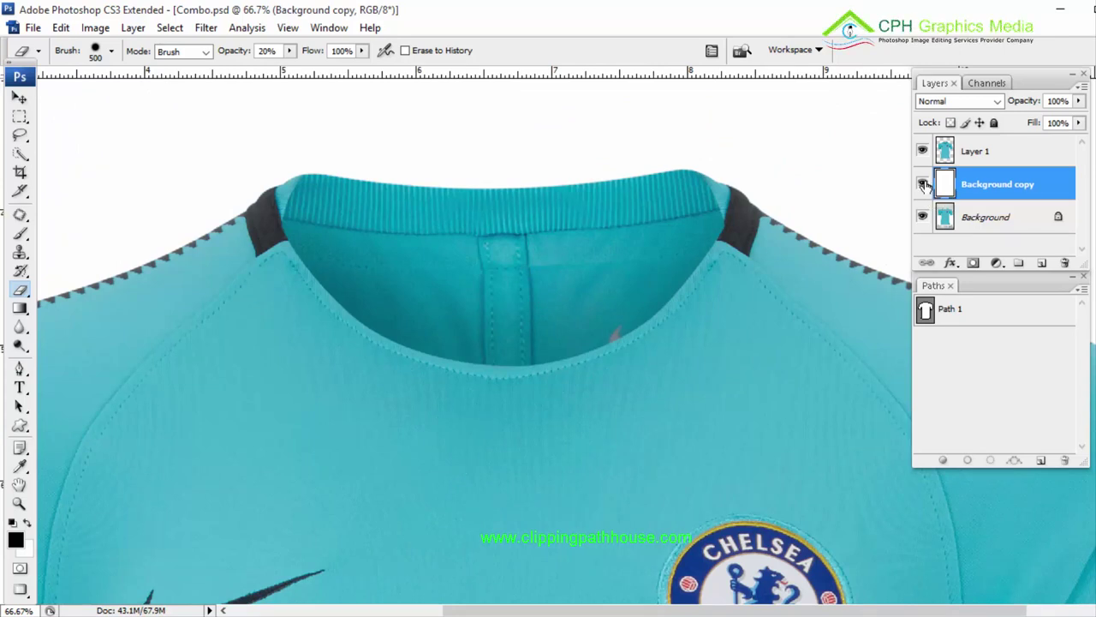
key(ctrl+minus)
key(ctrl+minus)
key(ctrl+minus)
key(ctrl+minus)
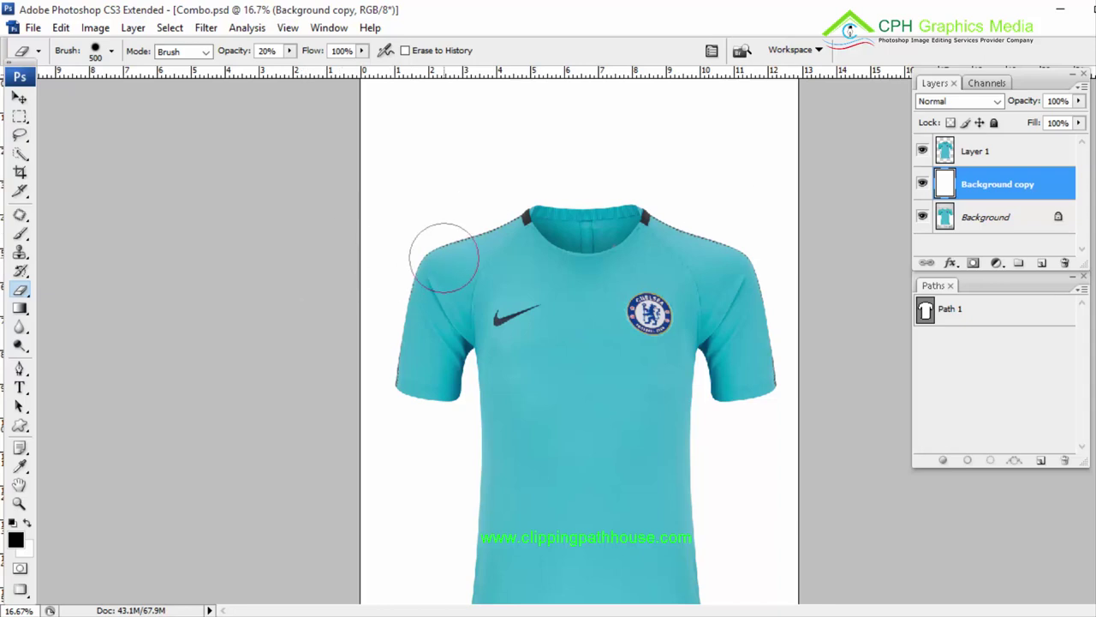
scroll(442, 257, down, 3)
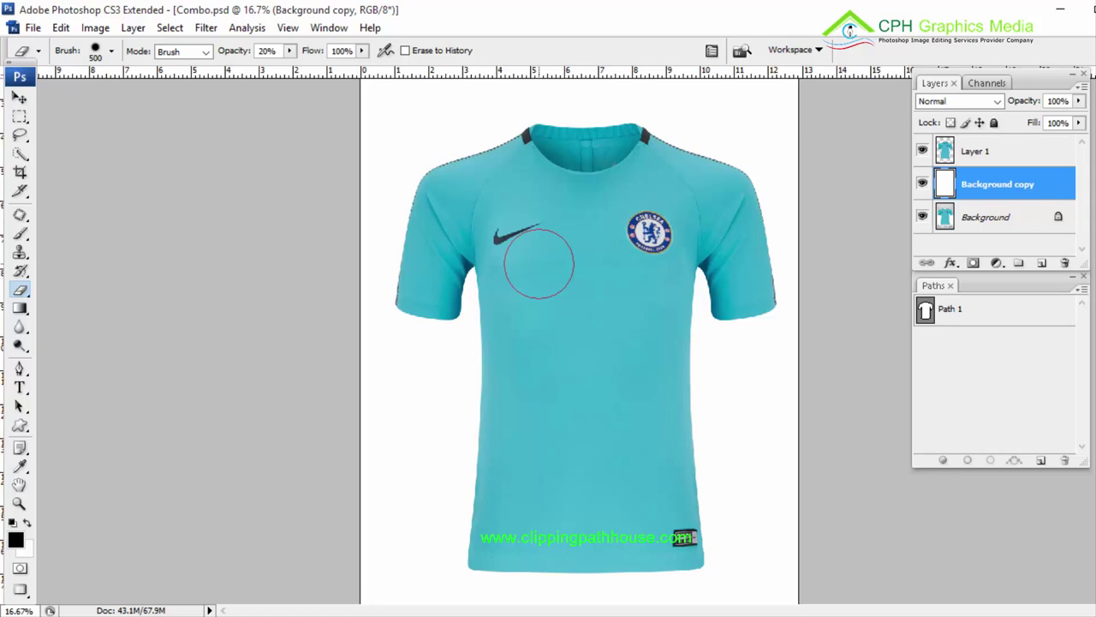